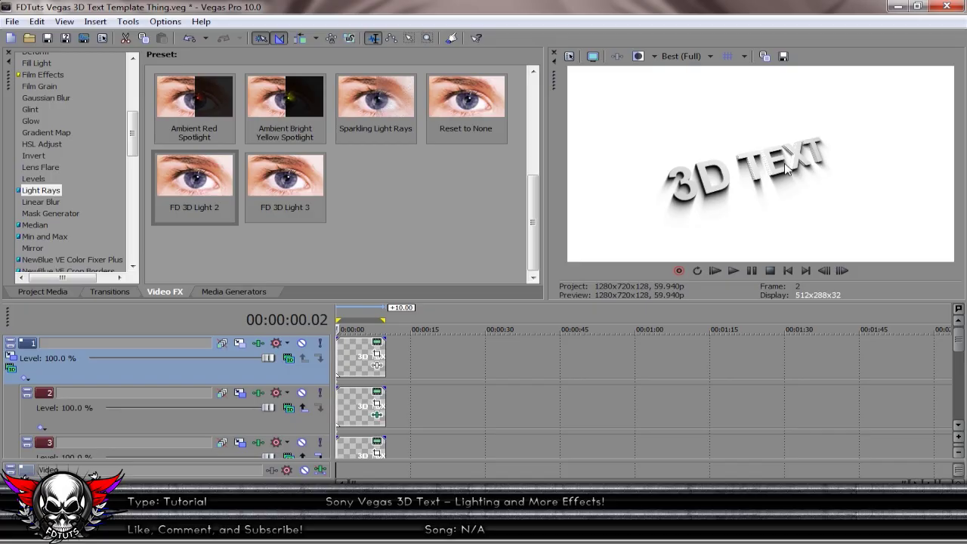
Mute the white background track 6 so it matches the already-muted black track 7.
mouse_move(139, 130)
left_mouse_down()
mouse_move(138, 80)
mouse_move(136, 138)
left_mouse_up()
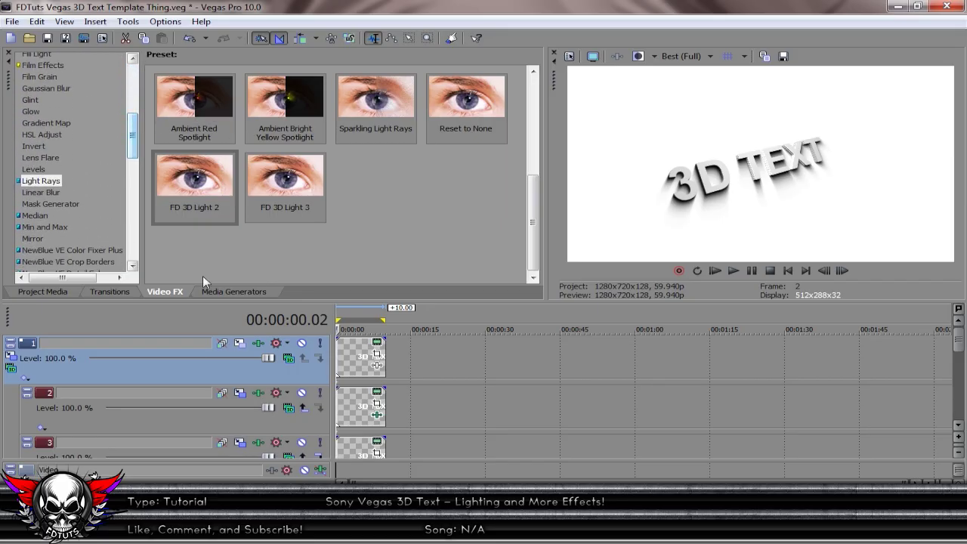
left_click_drag(961, 350, 963, 391)
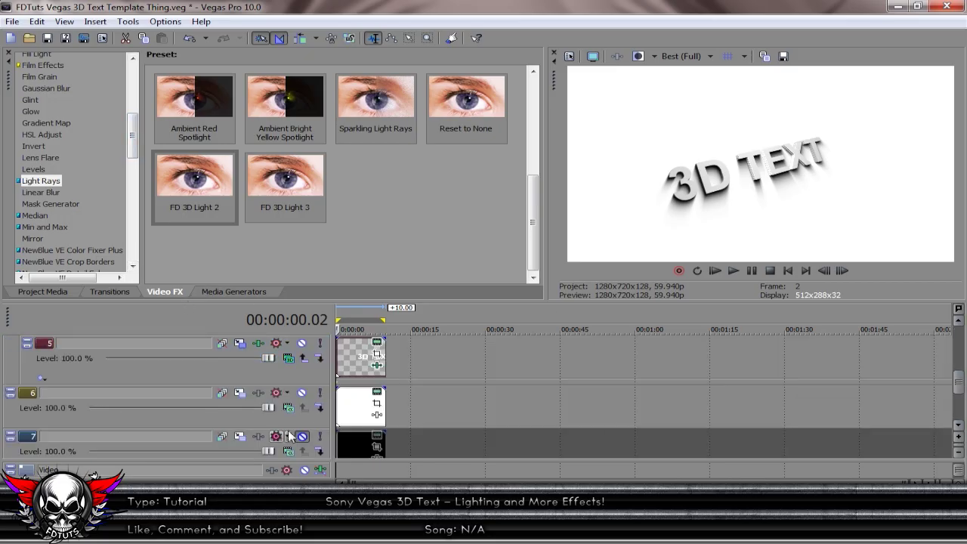
left_click(301, 393)
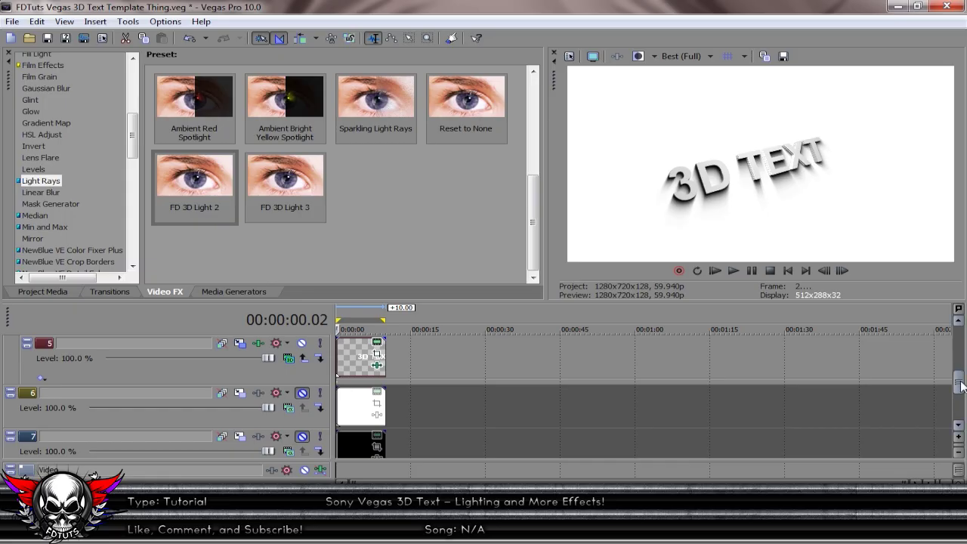
Insert a new empty video track at the top of the timeline.
left_click_drag(960, 383, 960, 340)
right_click(425, 350)
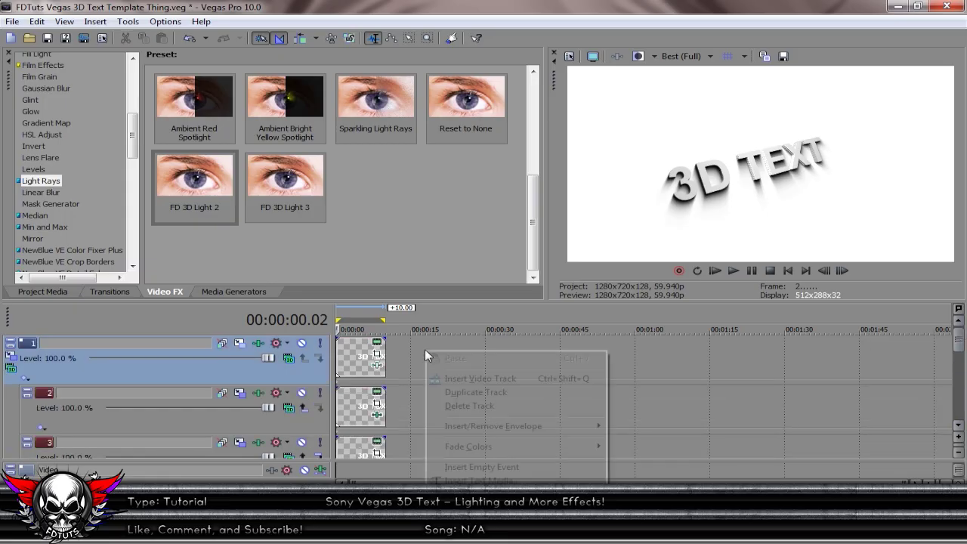
left_click(469, 381)
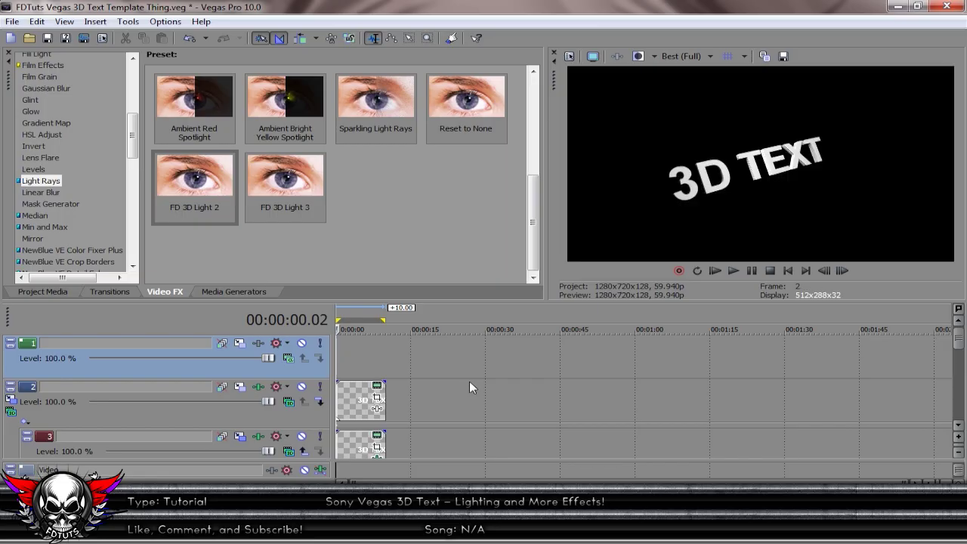
Place a Sony Noise Texture generator on the new track and open its settings.
left_click(219, 291)
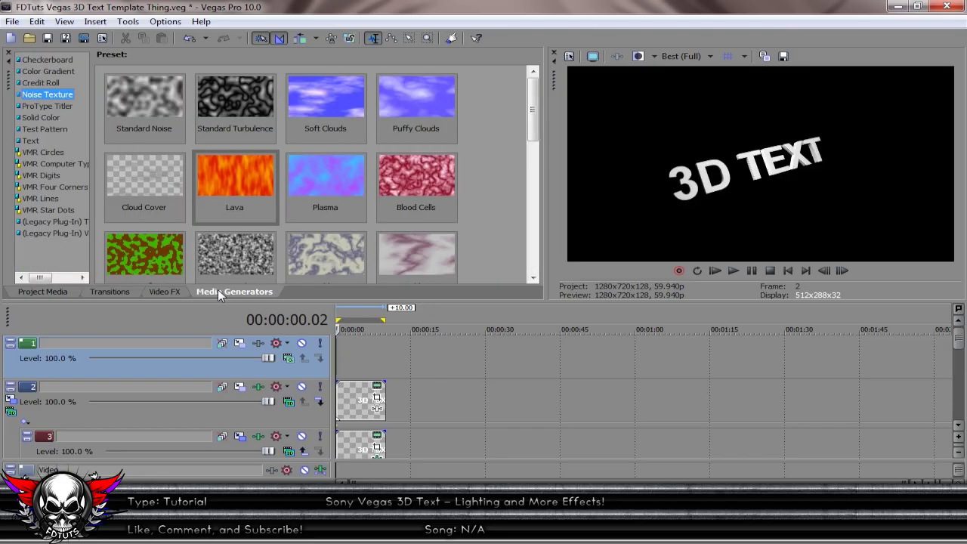
left_click(51, 288)
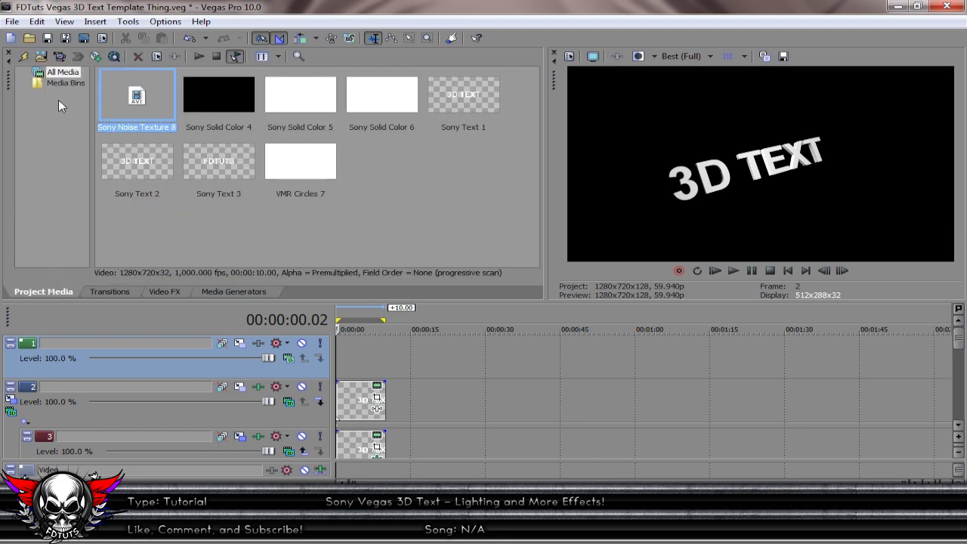
left_click(254, 290)
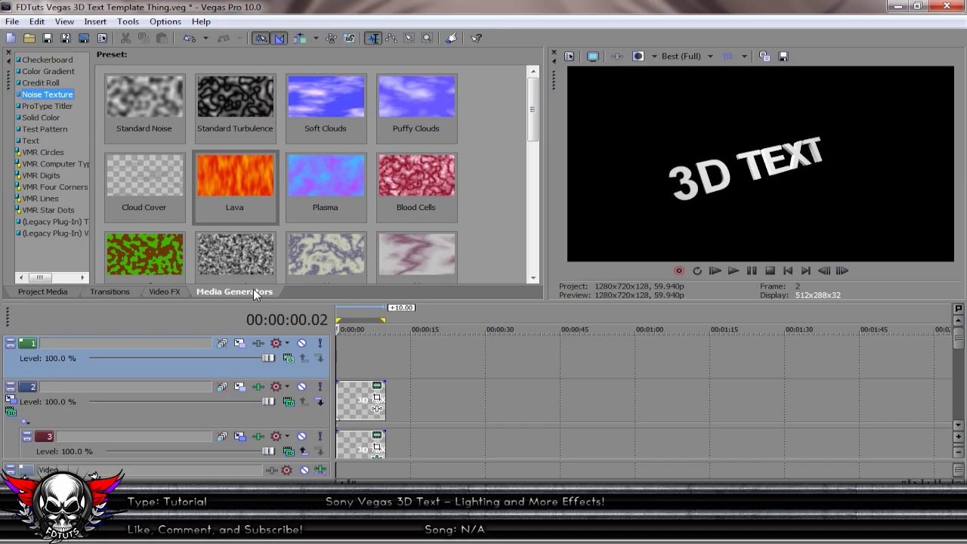
left_click(52, 291)
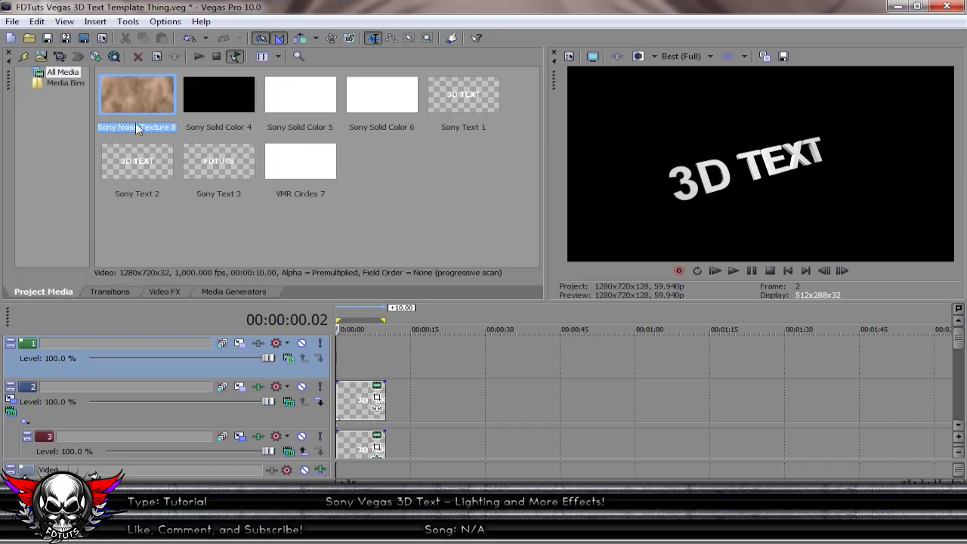
left_click(337, 360)
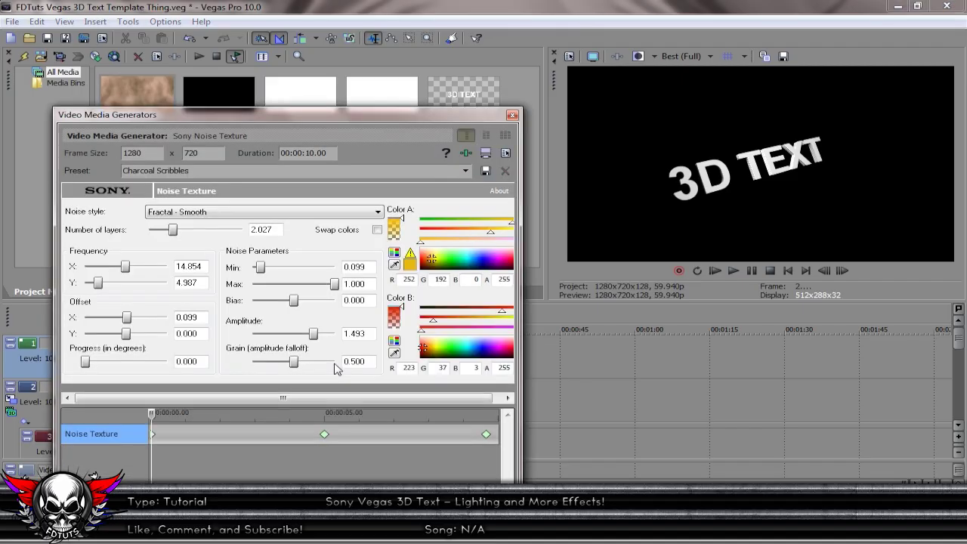
Set the video preview quality to Preview > Quarter.
left_click(150, 415)
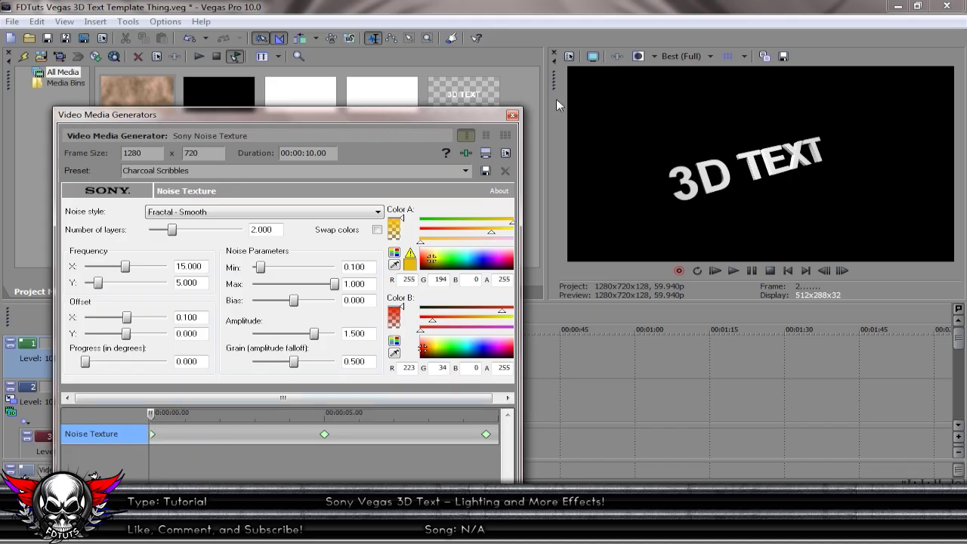
left_click(513, 114)
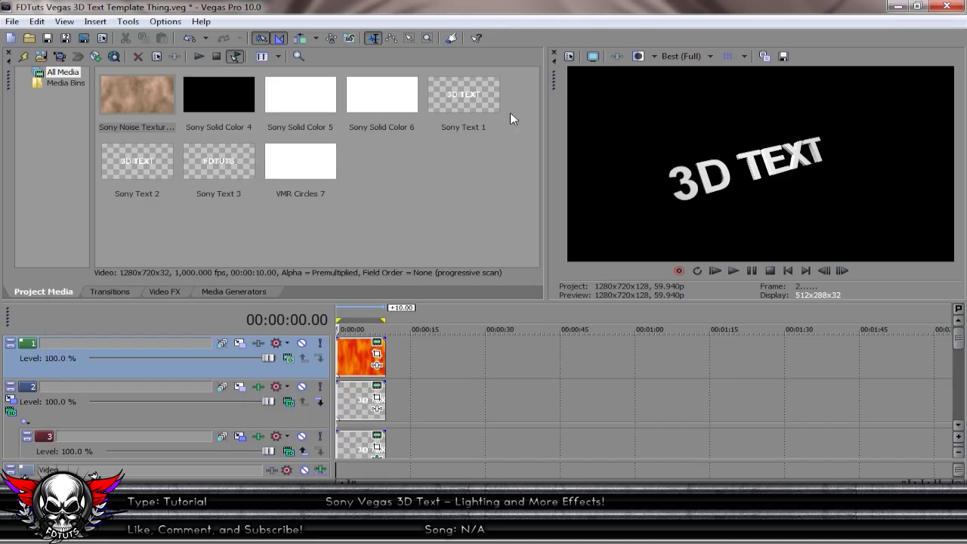
left_click(686, 57)
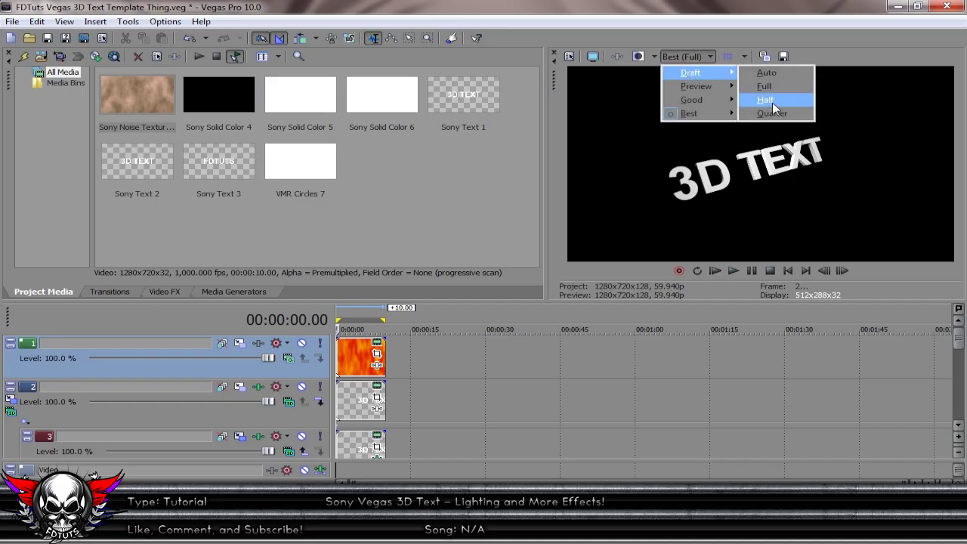
mouse_move(698, 85)
left_click(761, 120)
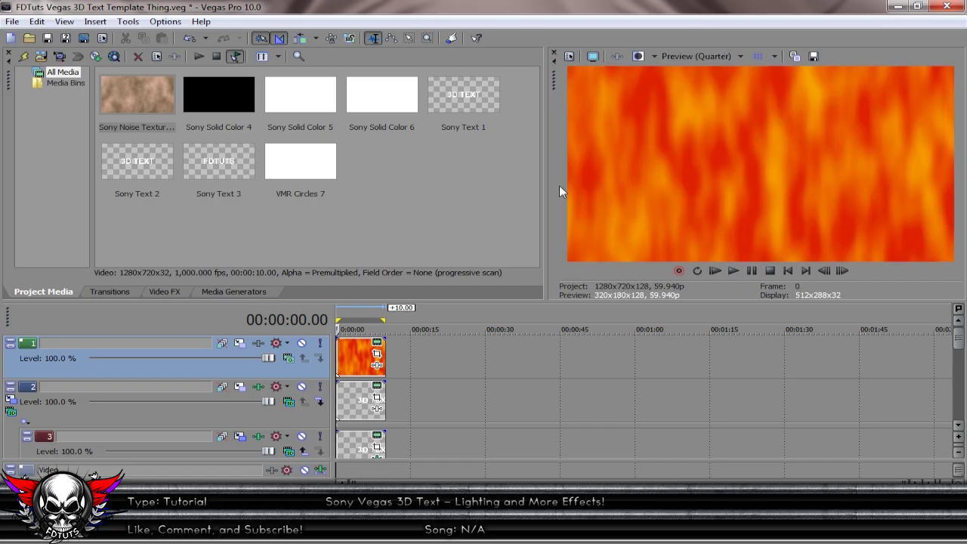
Delete the noise texture's middle keyframe at 5 seconds.
left_click(377, 343)
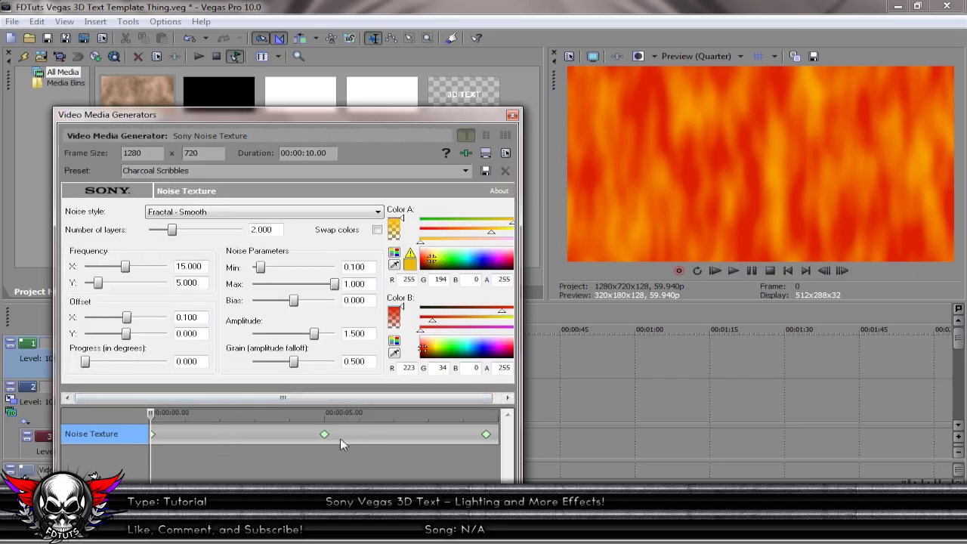
left_click(324, 435)
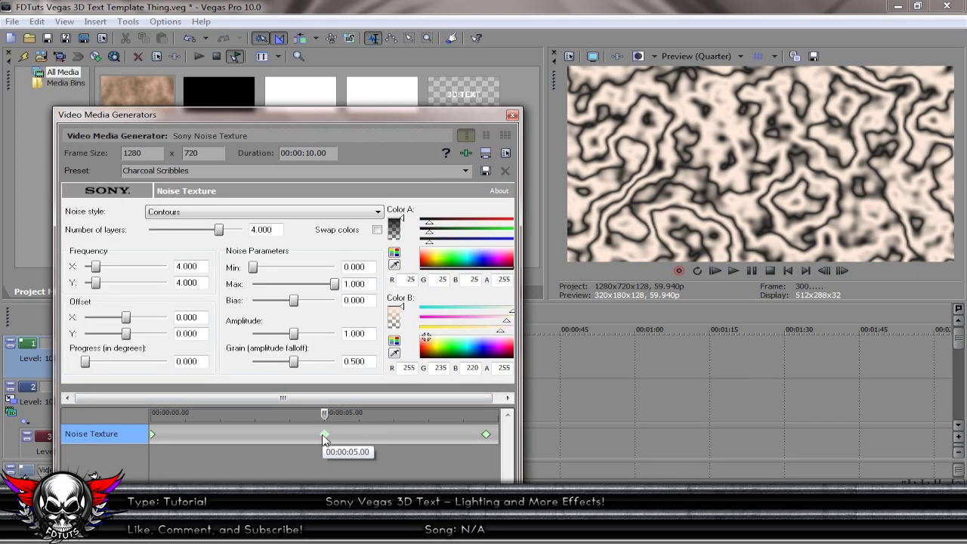
left_click(486, 435)
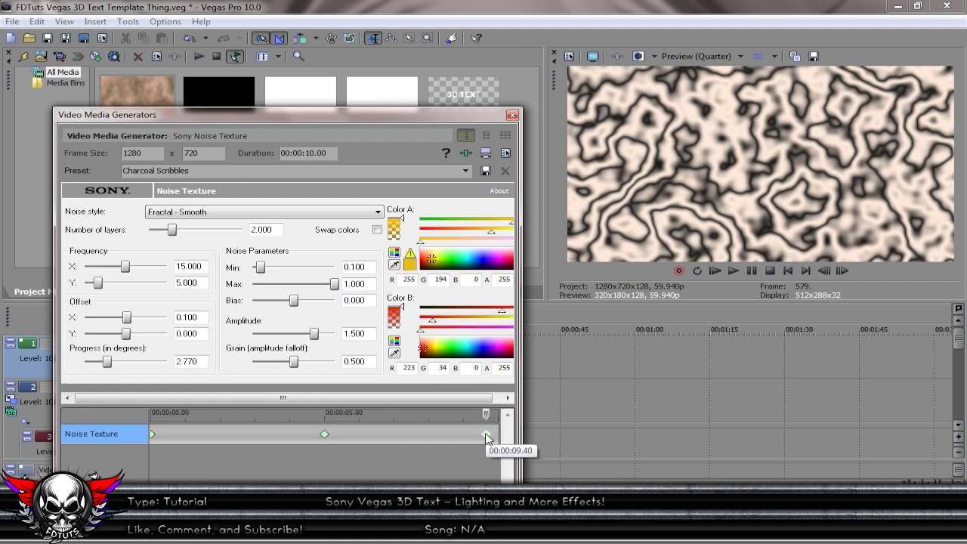
left_click(154, 434)
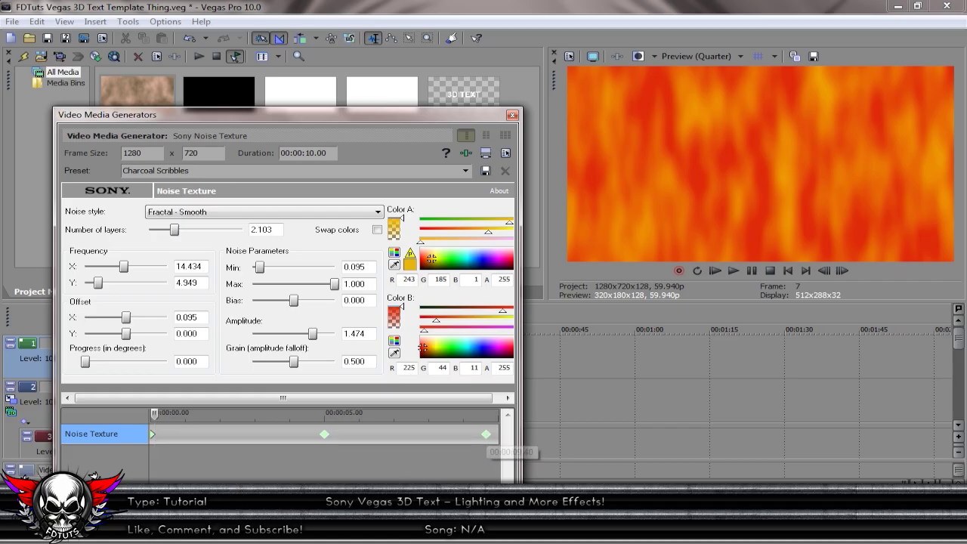
key("Delete")
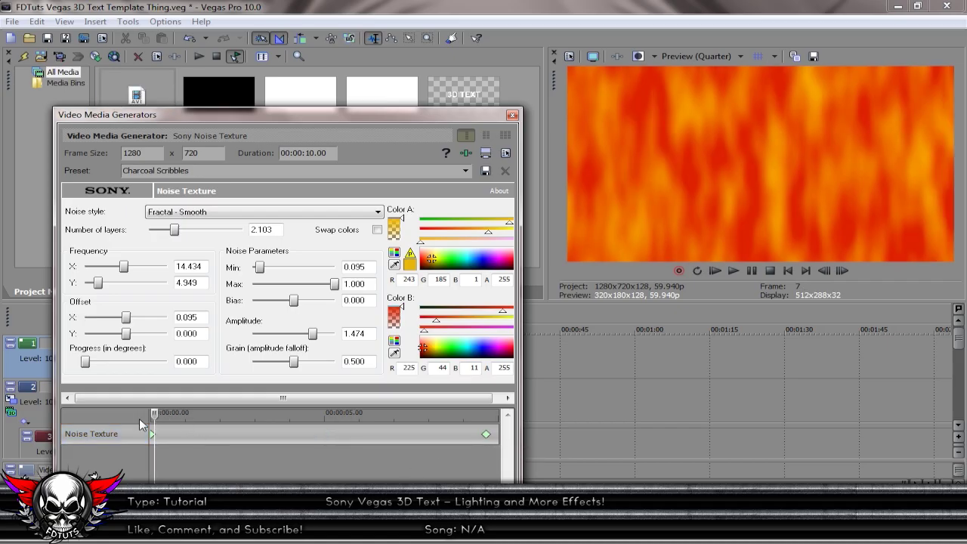
left_click(150, 417)
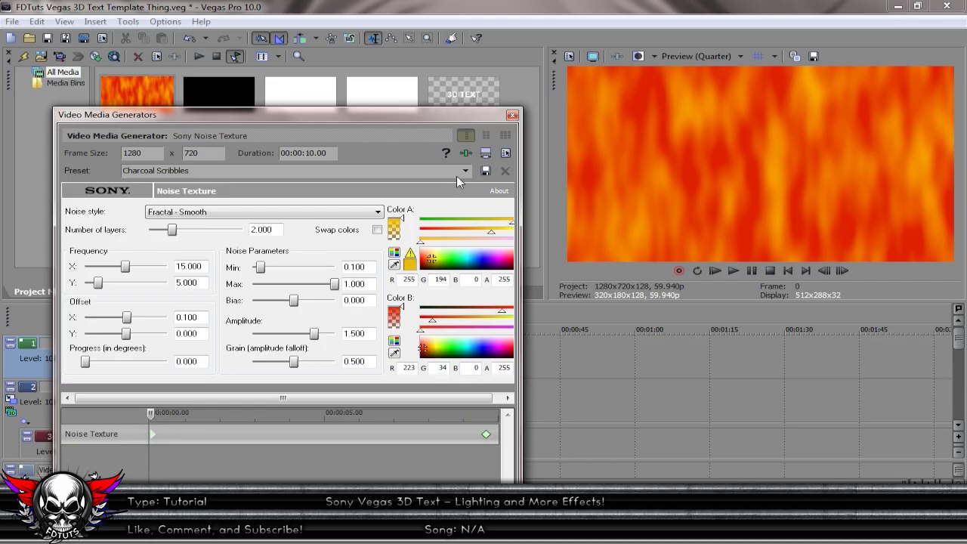
Apply the Plasma noise preset and raise Progress to about 8.610.
left_click(461, 173)
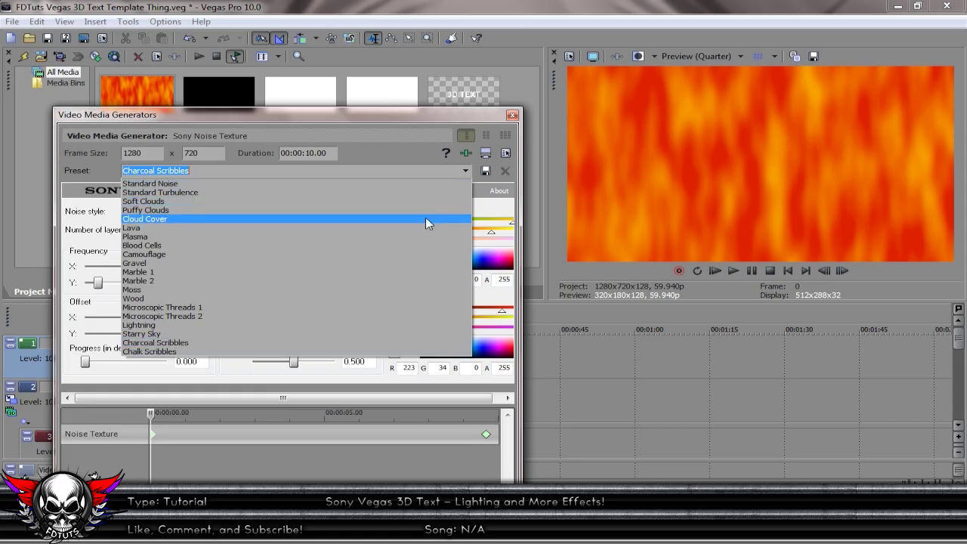
left_click(426, 218)
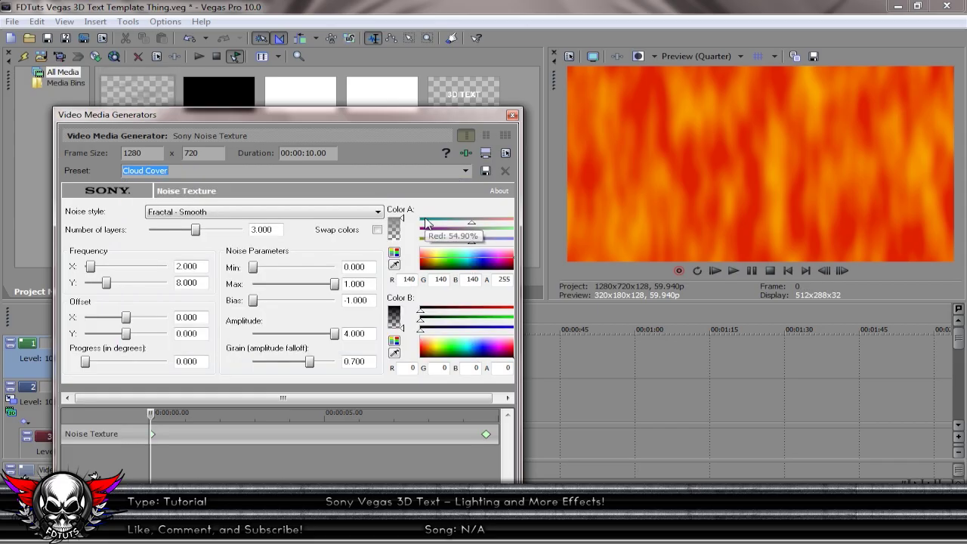
key("Down")
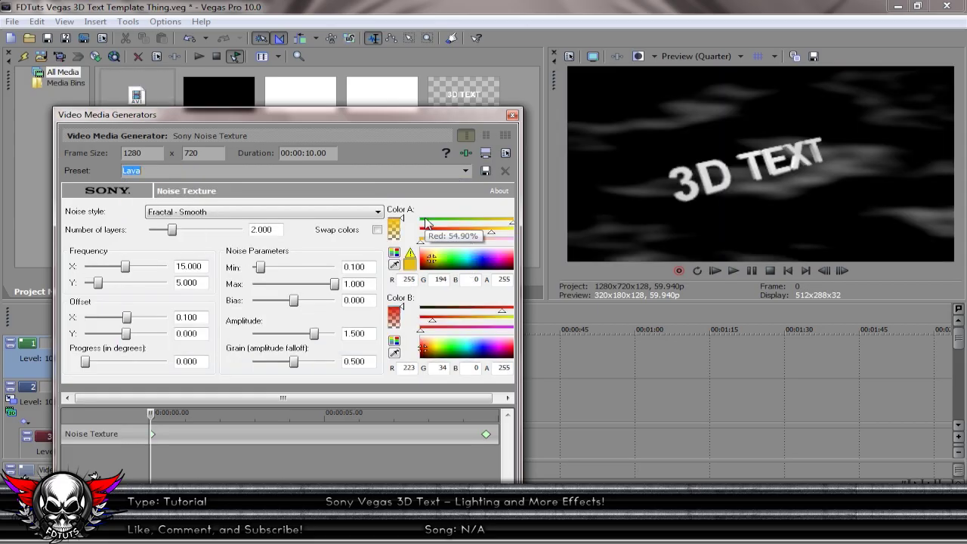
key("Down")
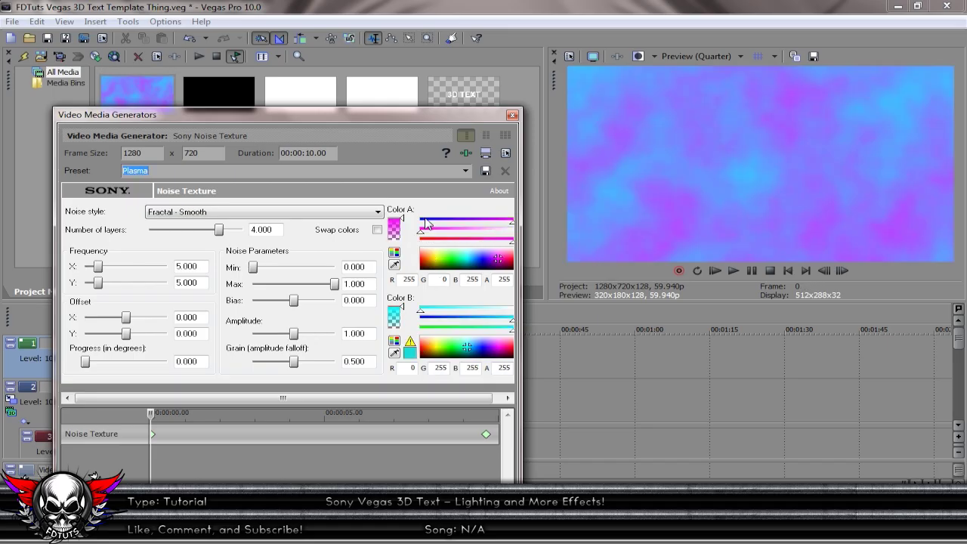
left_click(265, 435)
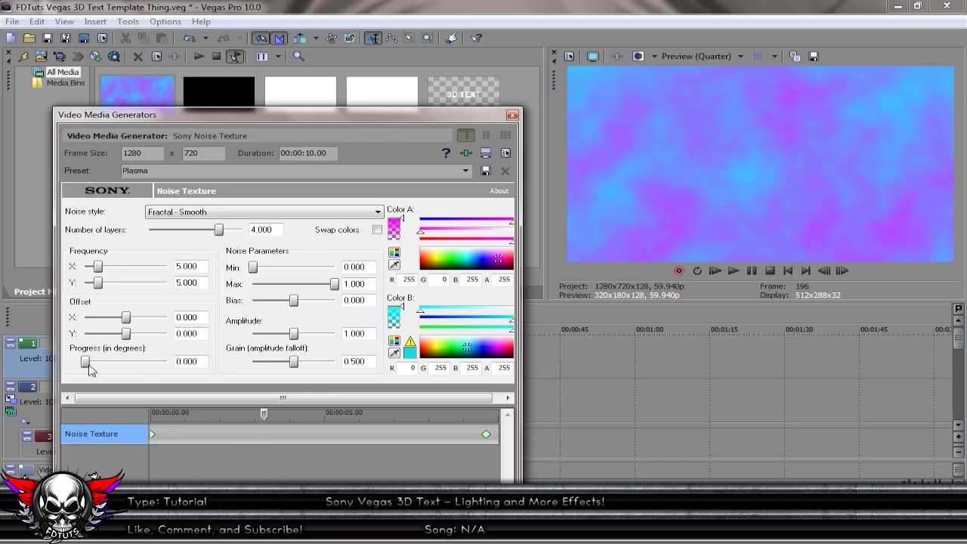
left_click_drag(87, 366, 159, 366)
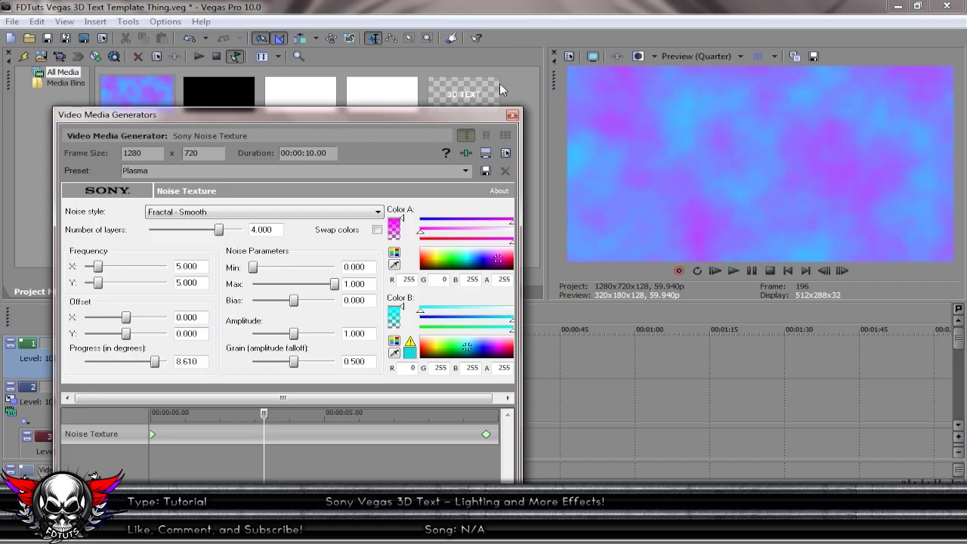
Set the noise texture track's compositing mode to mask the 3D text.
left_click(513, 115)
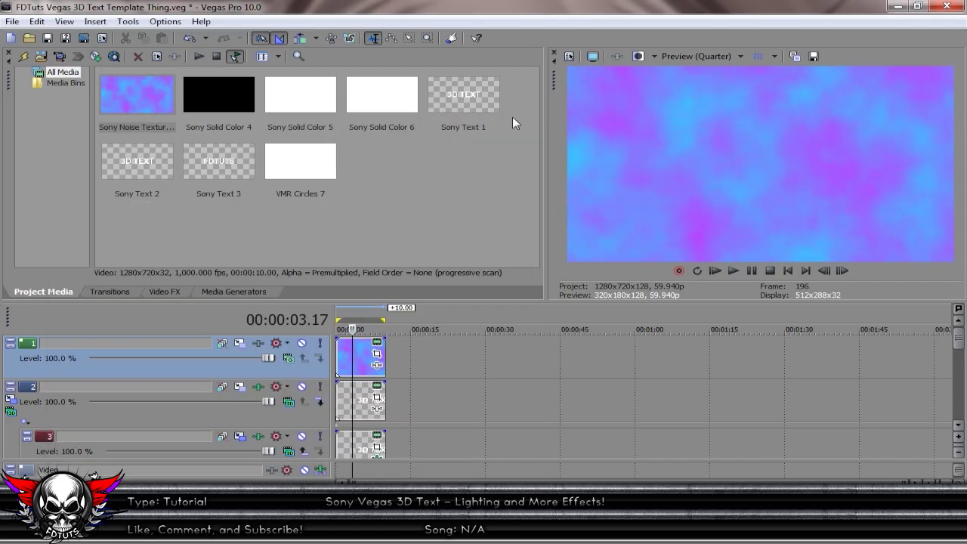
left_click(289, 359)
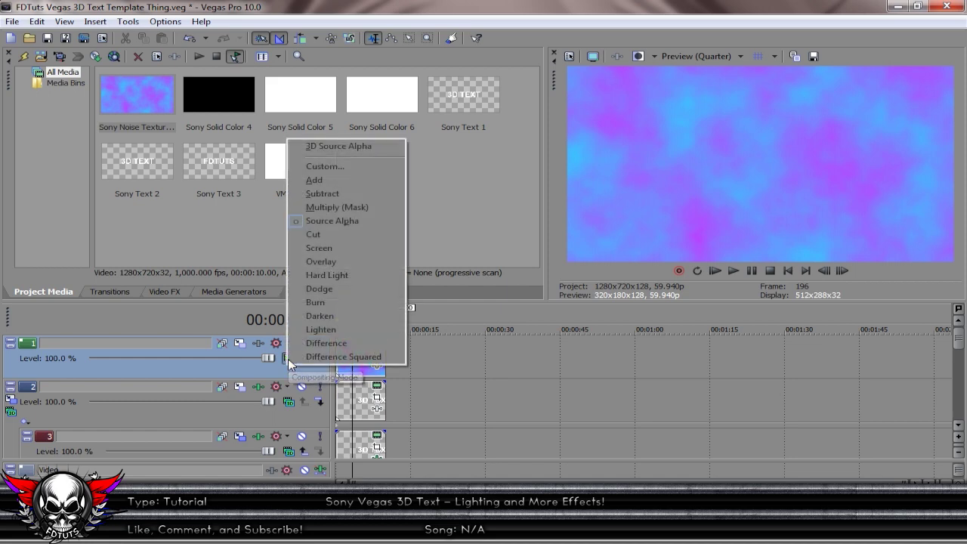
left_click(343, 206)
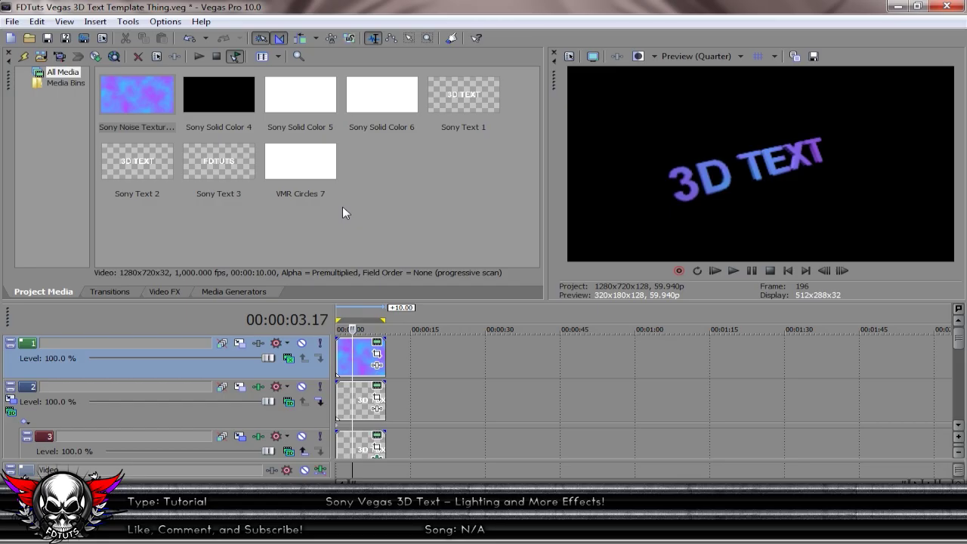
Move the playhead back toward the start and delete the noise texture track.
key("j")
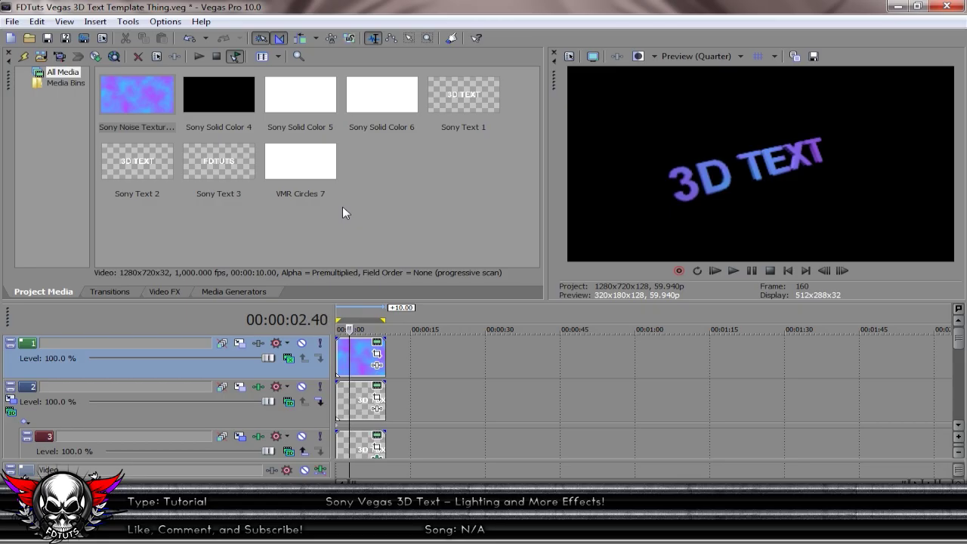
key("j")
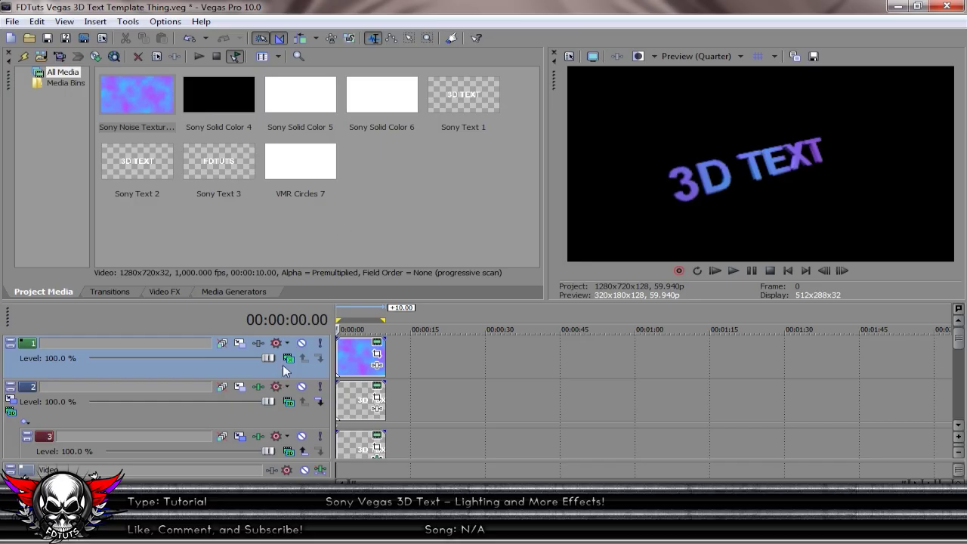
key("Delete")
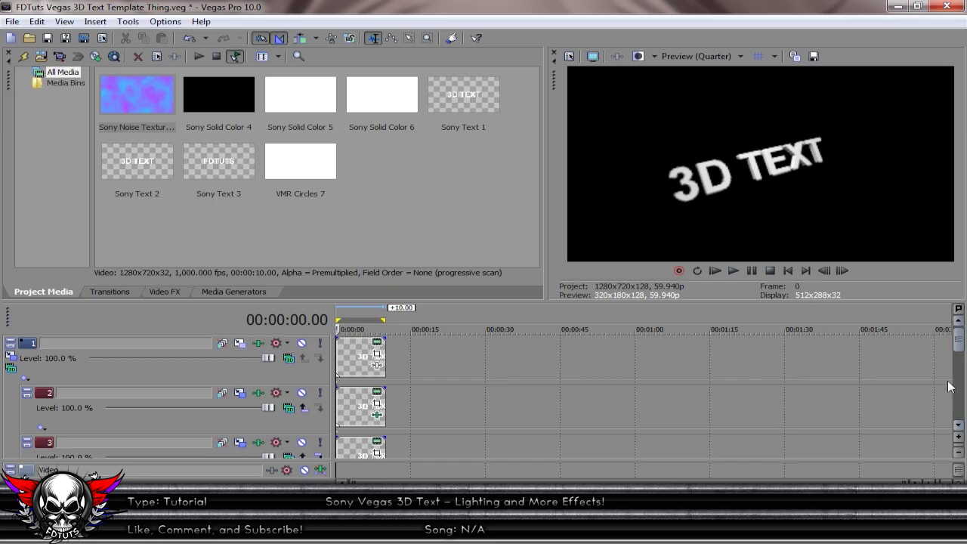
Unmute the white background track 6.
left_click_drag(959, 355, 958, 393)
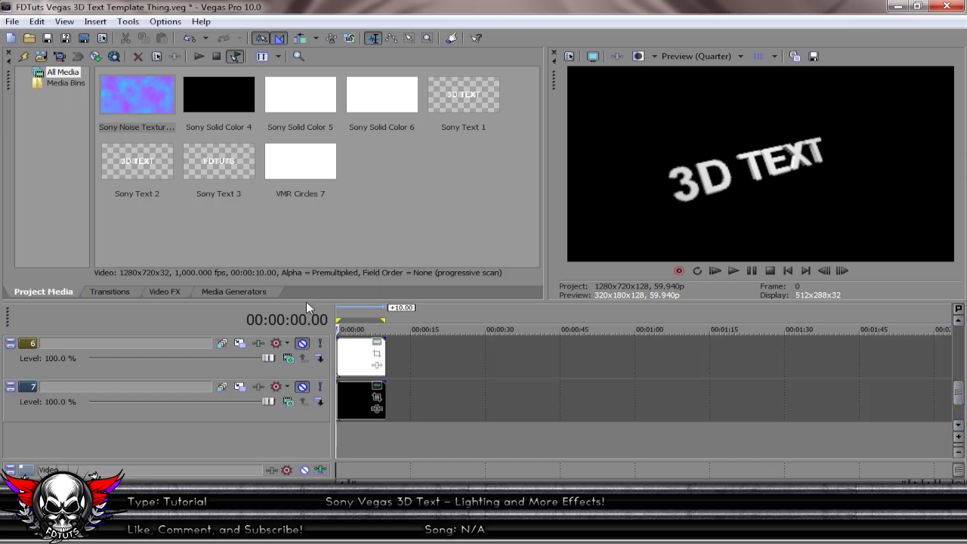
left_click(302, 344)
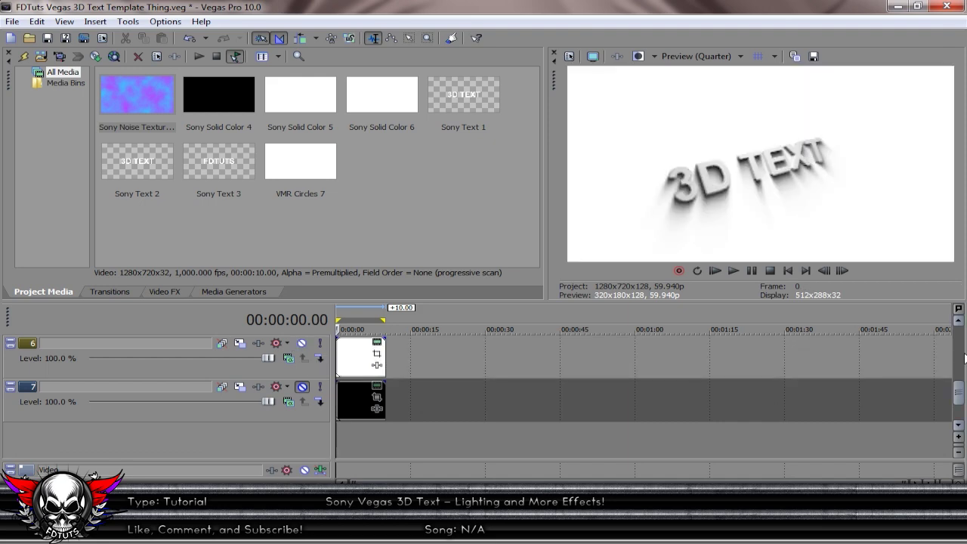
left_click_drag(960, 392, 962, 340)
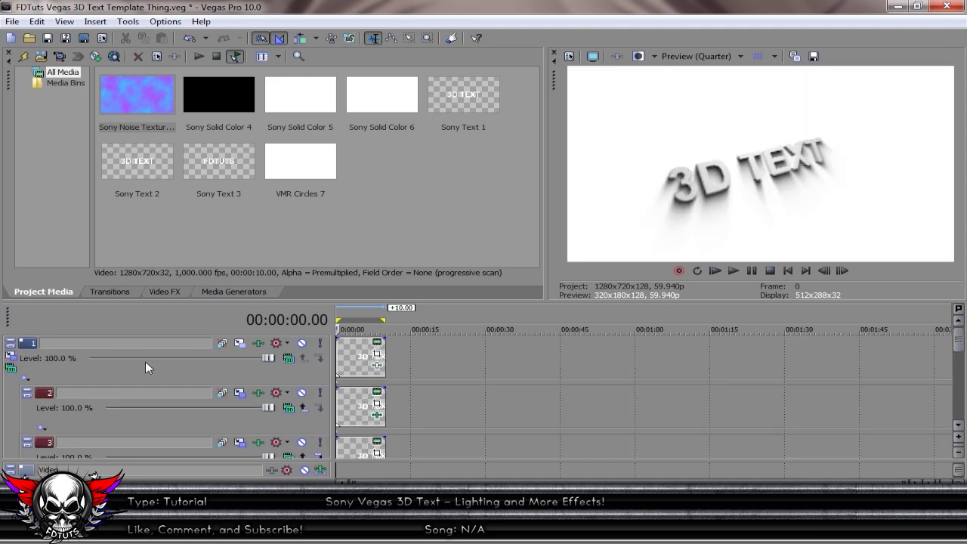
Restore the box in track 1's Parent Track Motion so orientation is 0/0/0.
left_click(244, 345)
left_click(240, 345)
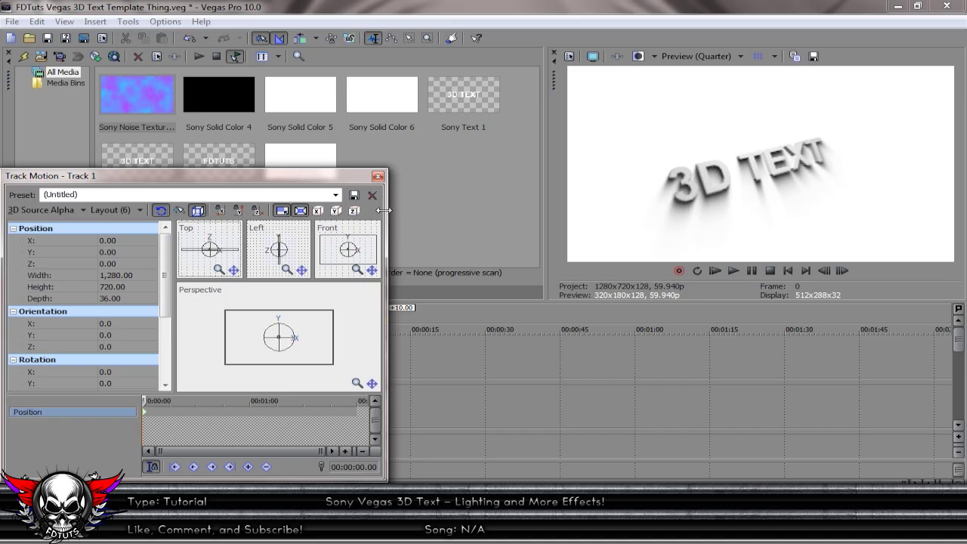
left_click(375, 176)
left_click(10, 368)
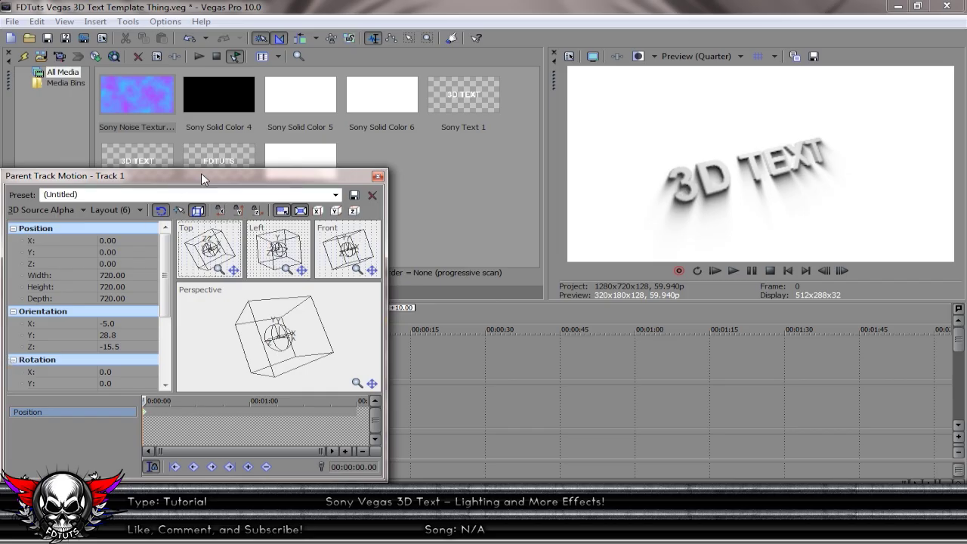
right_click(272, 313)
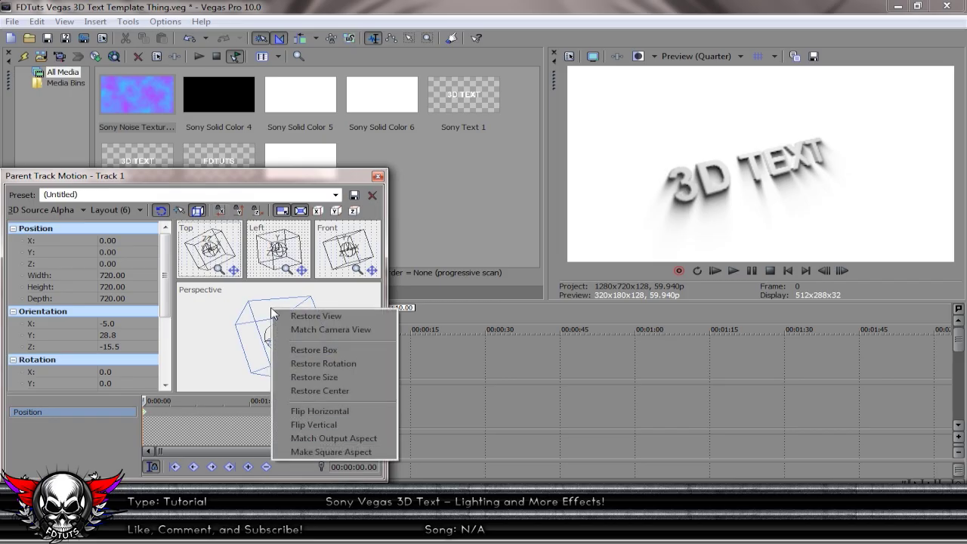
left_click(295, 350)
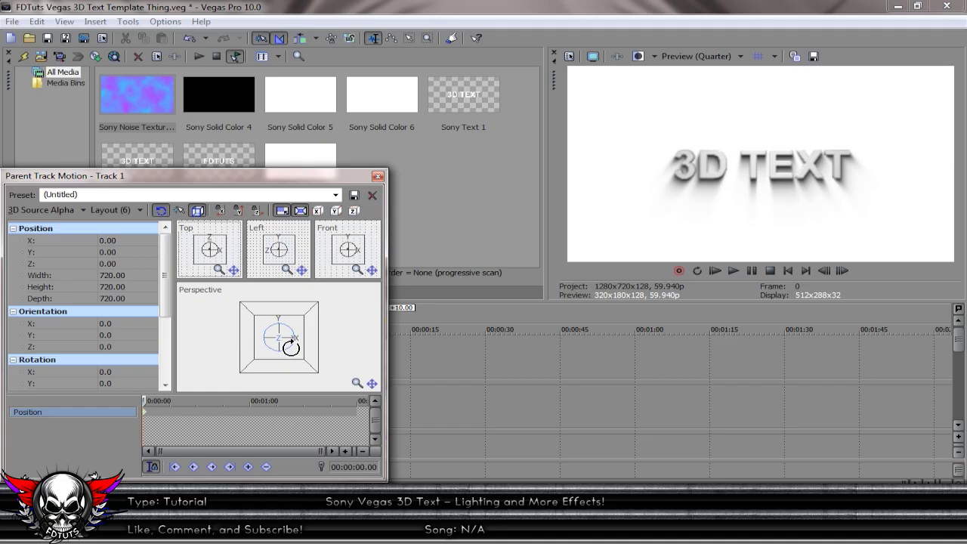
Close Parent Track Motion and check the Bump Map settings on tracks 1–3.
left_click(378, 176)
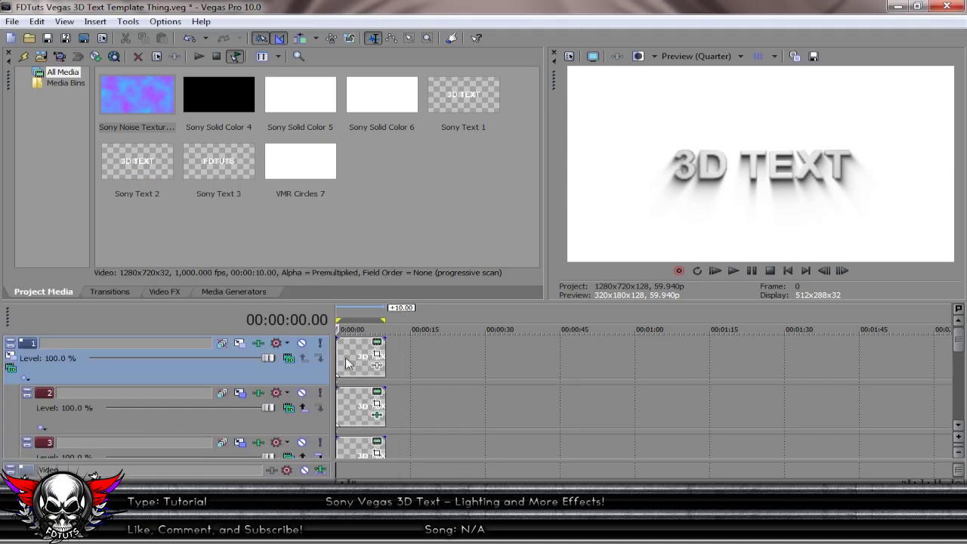
left_click(259, 344)
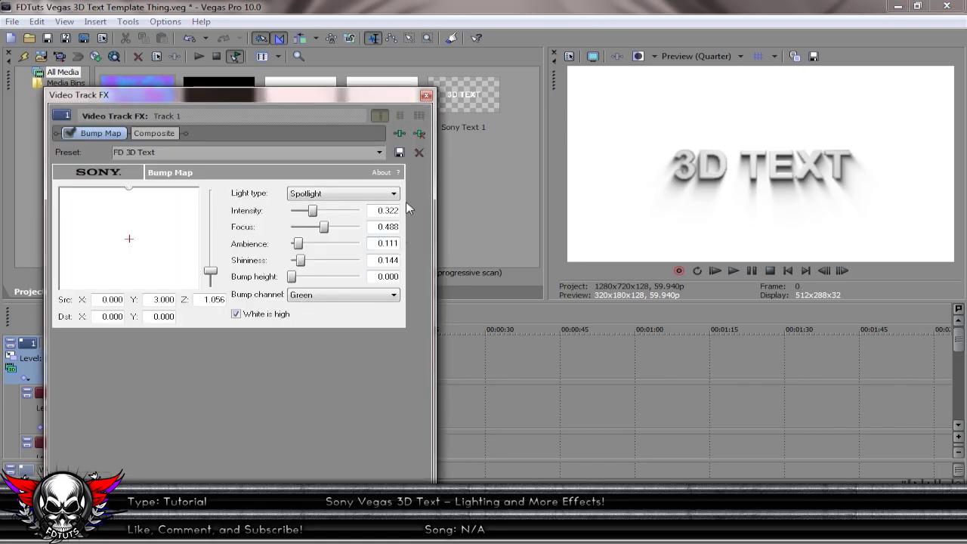
left_click(426, 95)
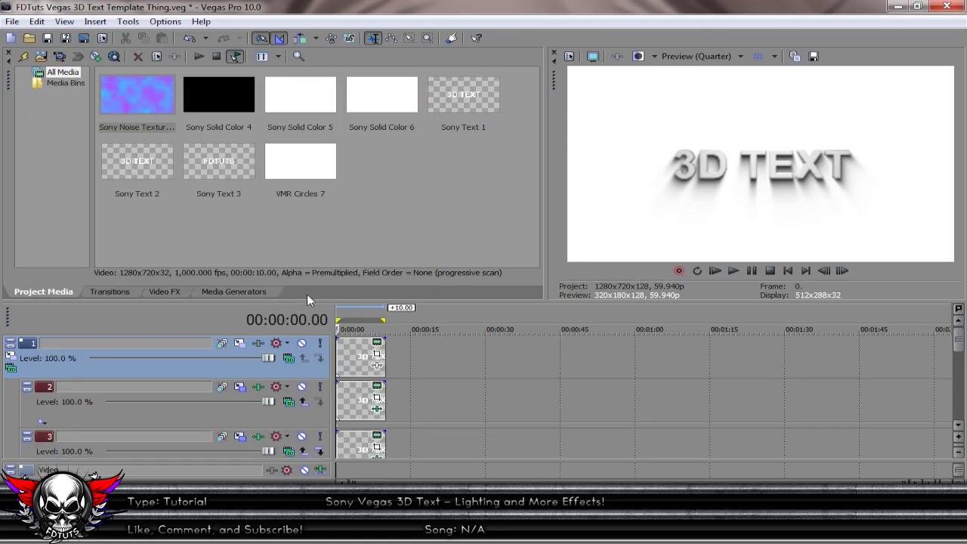
left_click(260, 387)
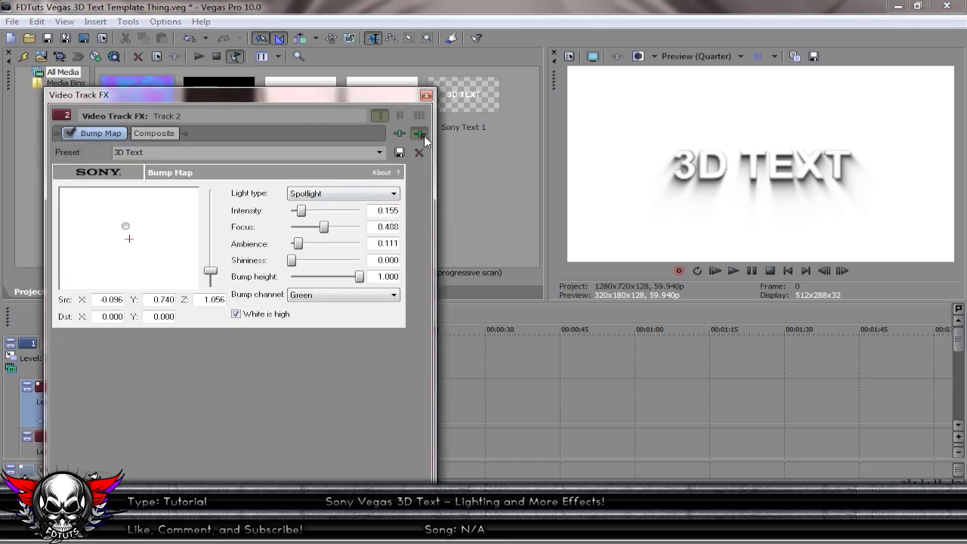
left_click(426, 95)
left_click(259, 436)
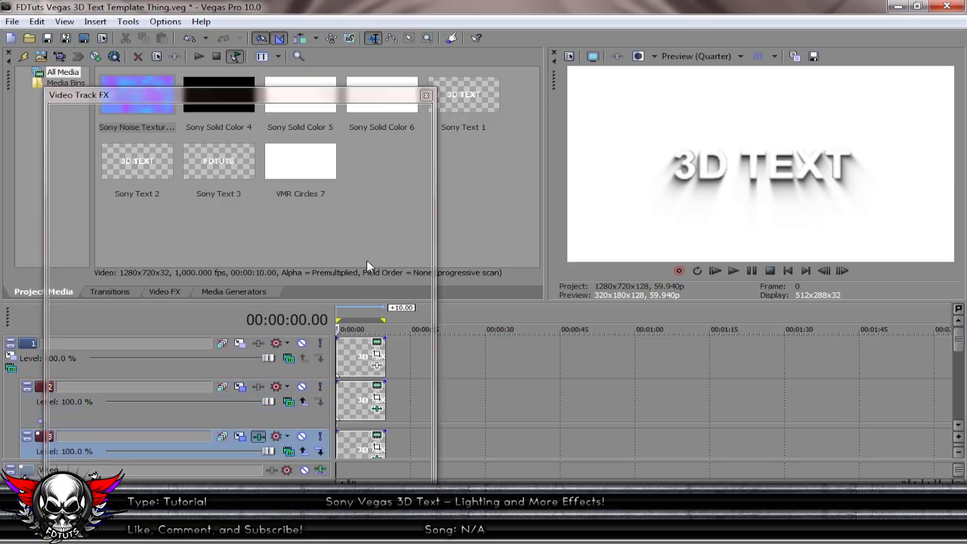
left_click(426, 95)
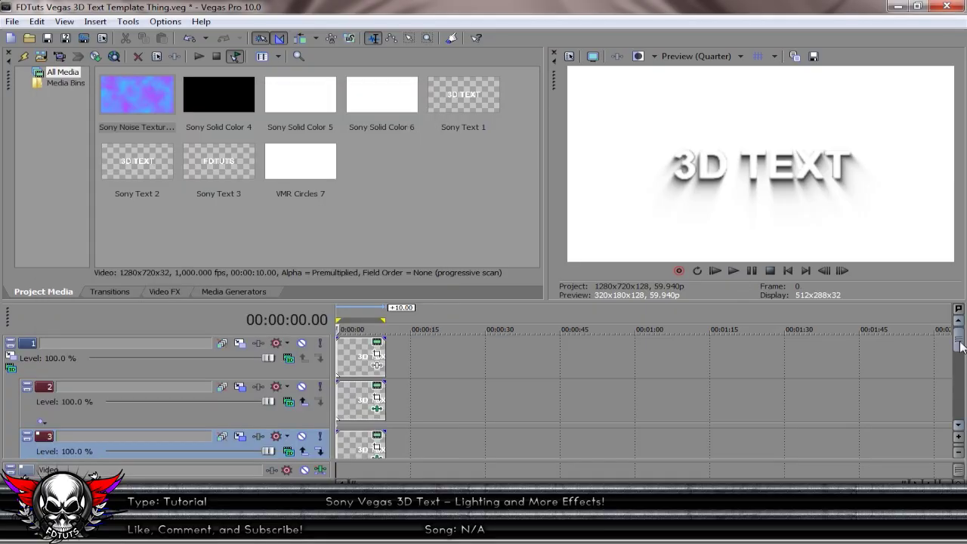
Check the Bump Map settings on tracks 4 and 5.
left_click_drag(961, 346, 962, 365)
left_click(259, 392)
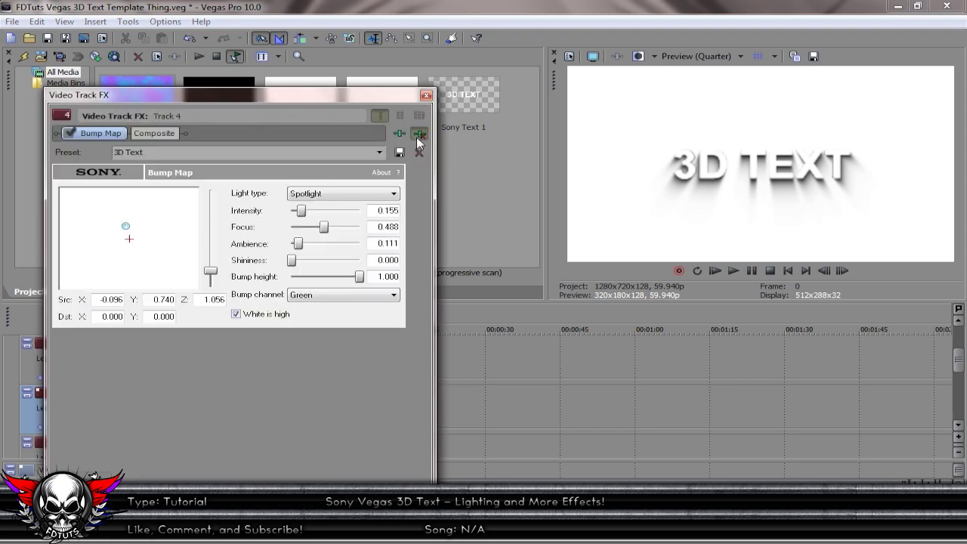
left_click(426, 96)
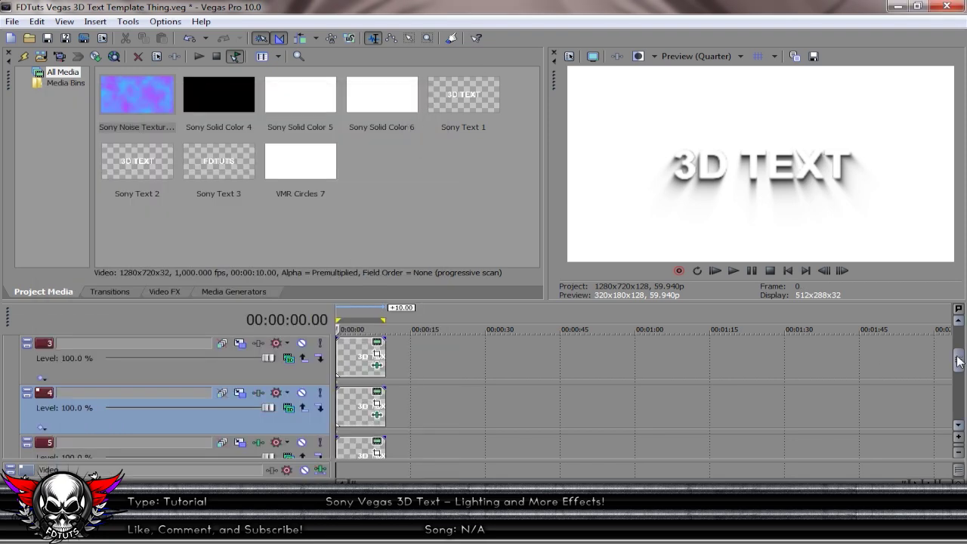
left_click_drag(959, 361, 961, 375)
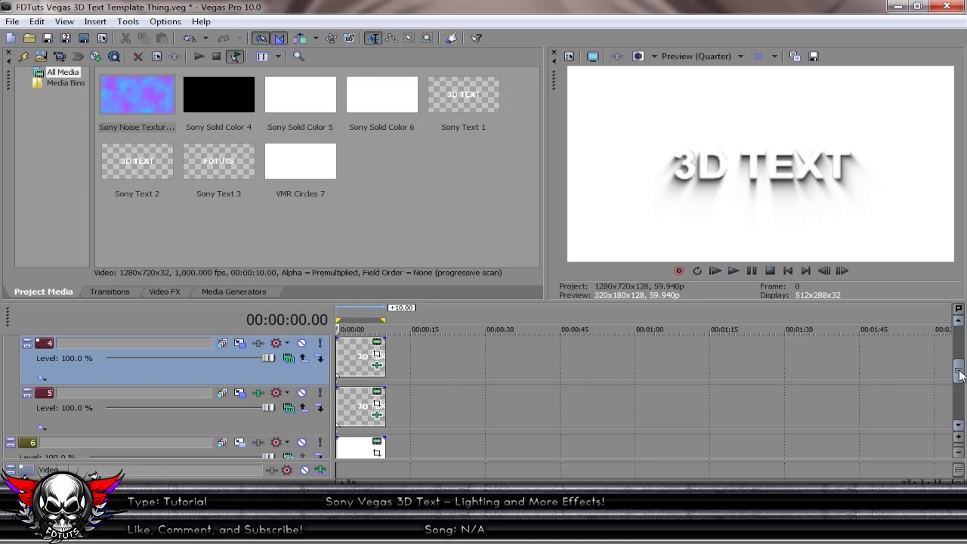
left_click(257, 396)
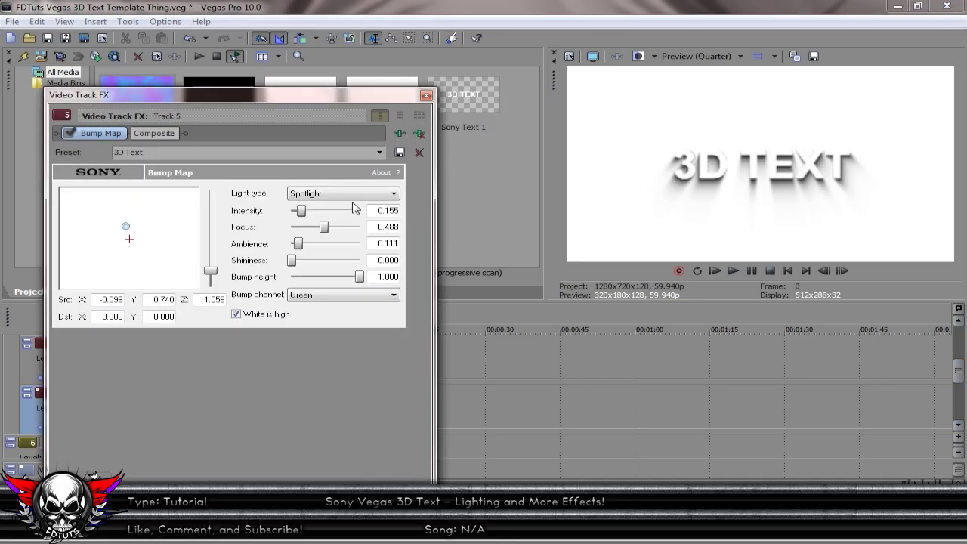
left_click(418, 134)
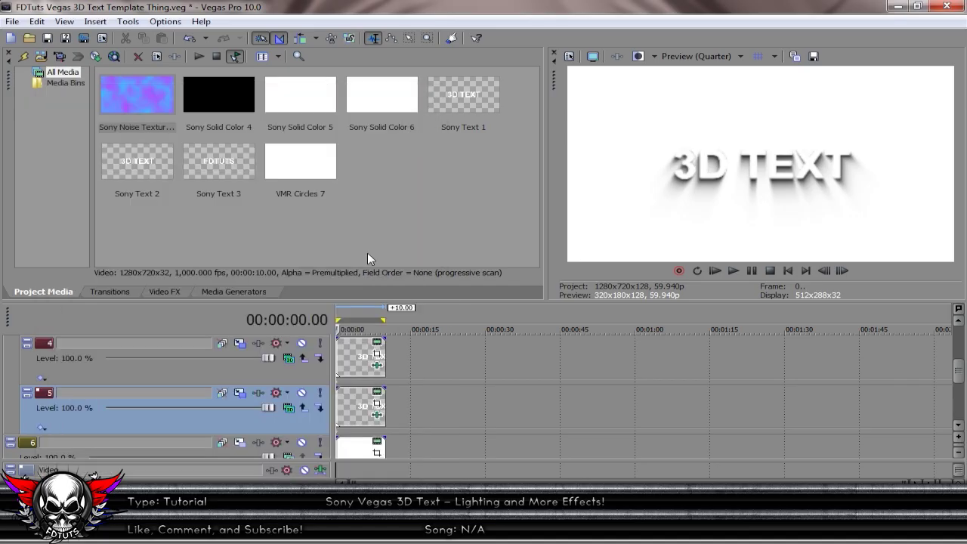
Remove the Light Rays plug-in from the text events on tracks 5, 4, 3 and 2.
left_click(376, 418)
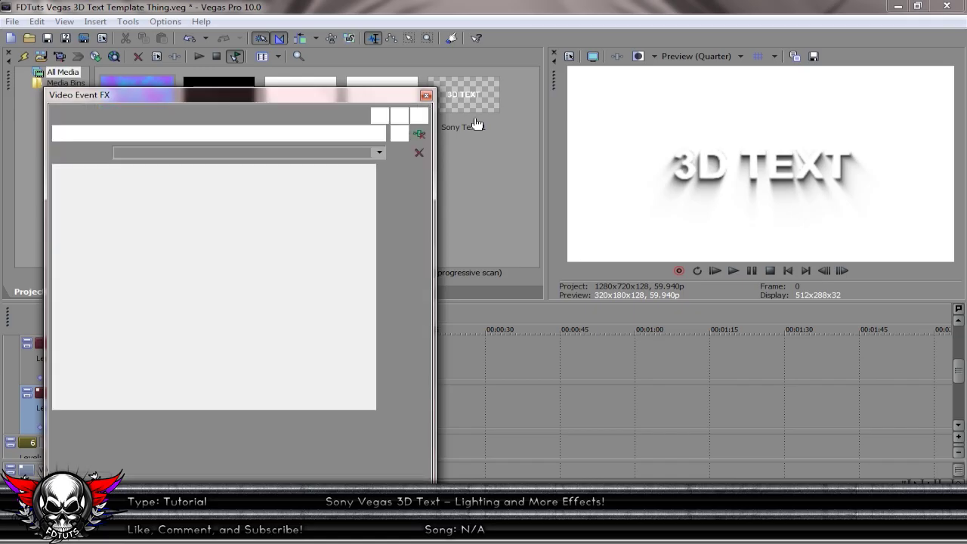
left_click(417, 130)
left_click(376, 368)
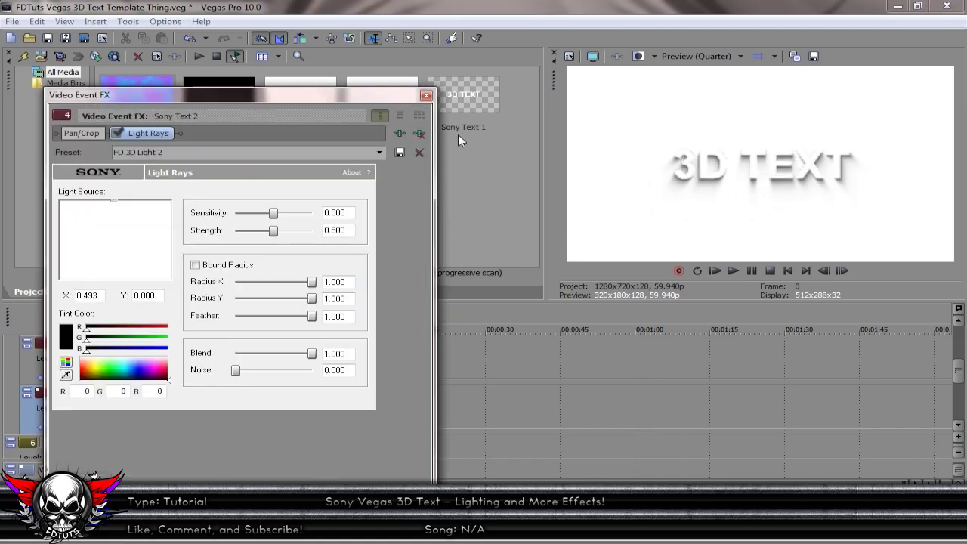
left_click(415, 135)
scroll(965, 376, "up", 2)
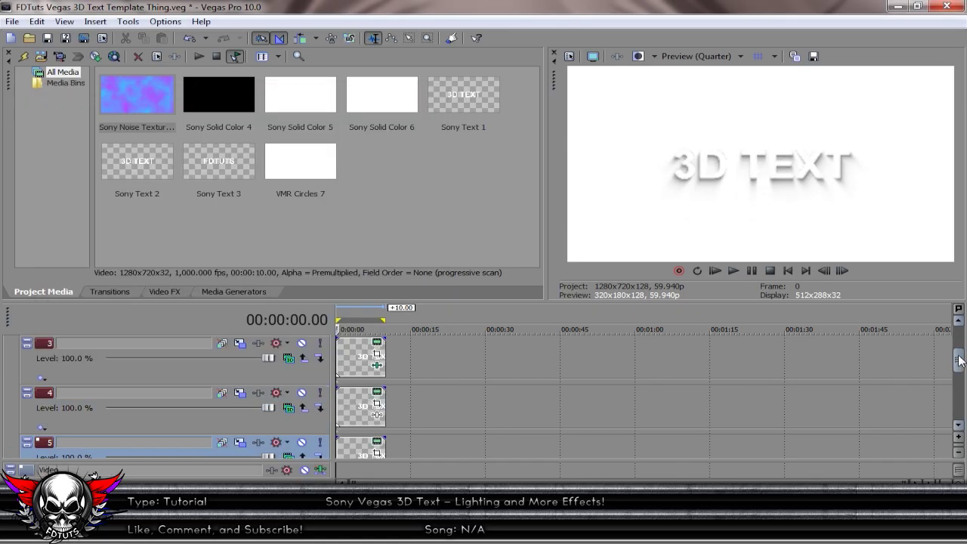
left_click(376, 415)
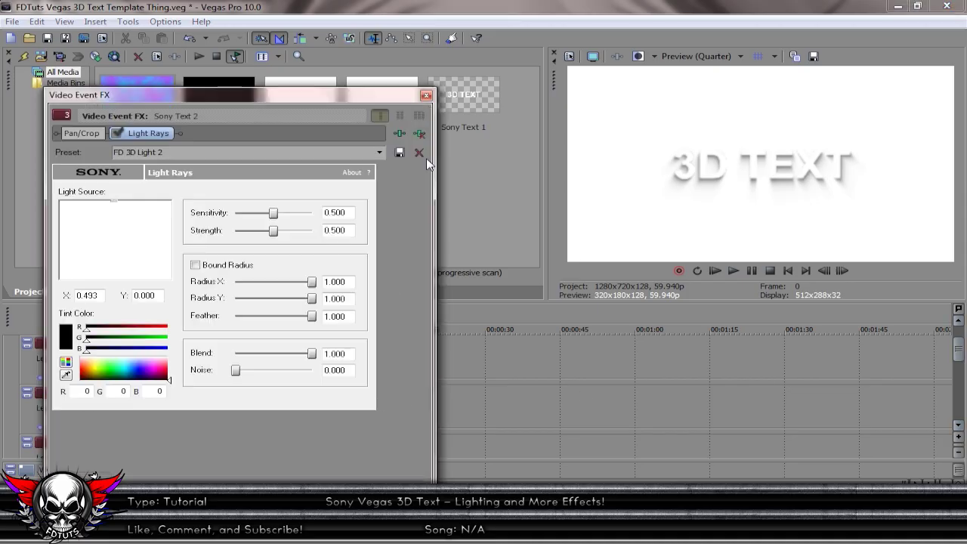
left_click(415, 137)
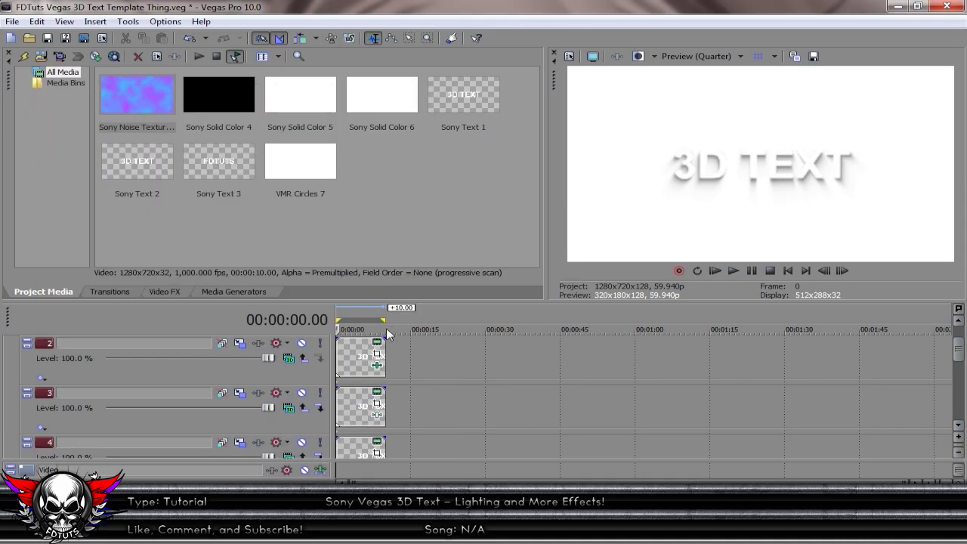
left_click(376, 367)
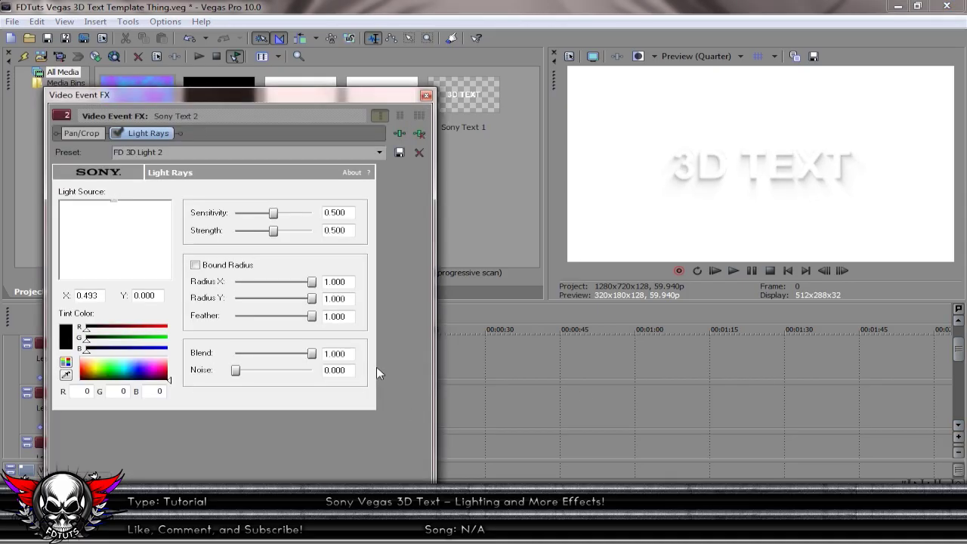
left_click(416, 130)
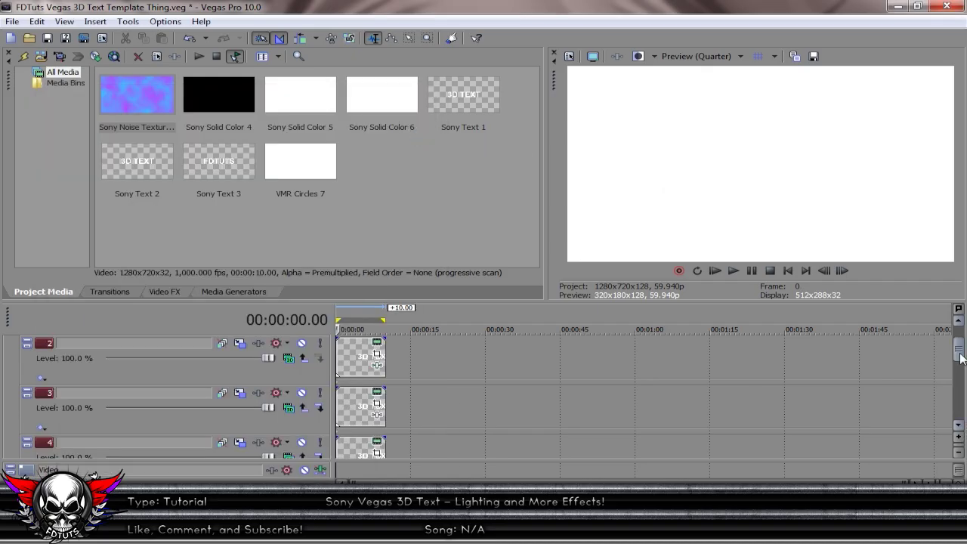
left_click_drag(960, 356, 962, 340)
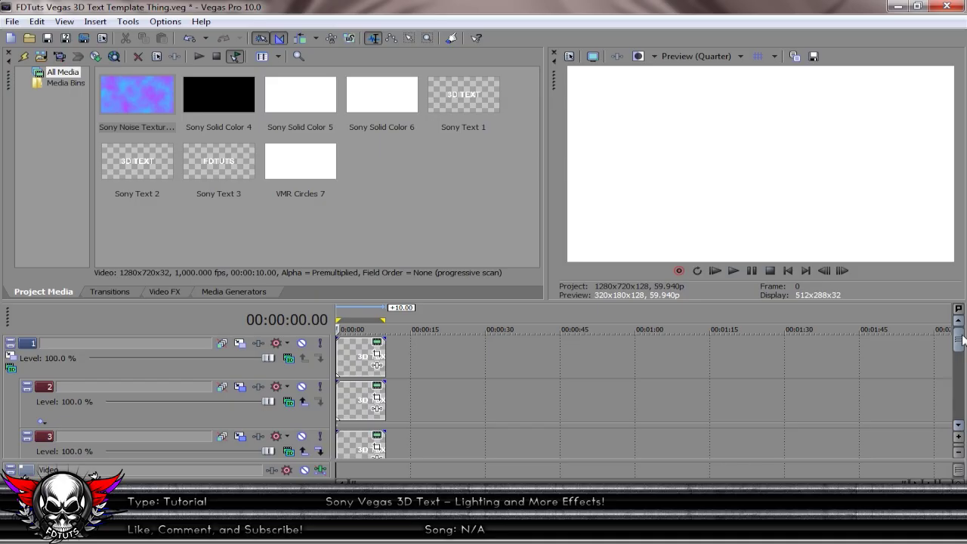
left_click_drag(962, 340, 961, 385)
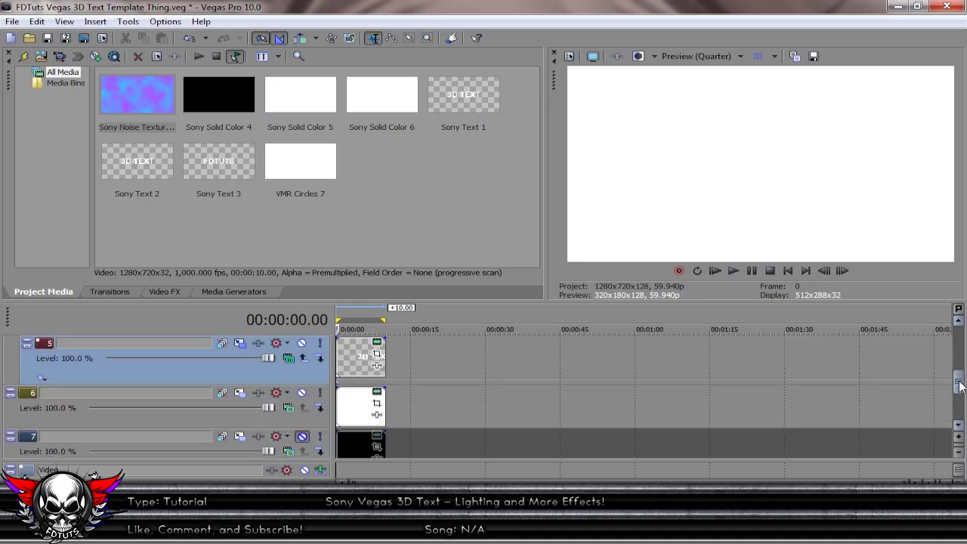
right_click(533, 419)
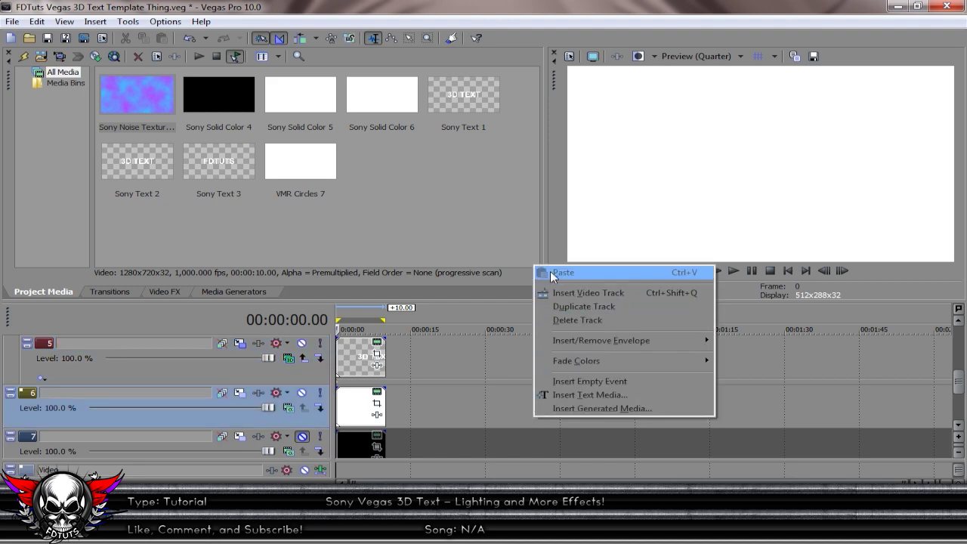
left_click_drag(962, 377, 964, 340)
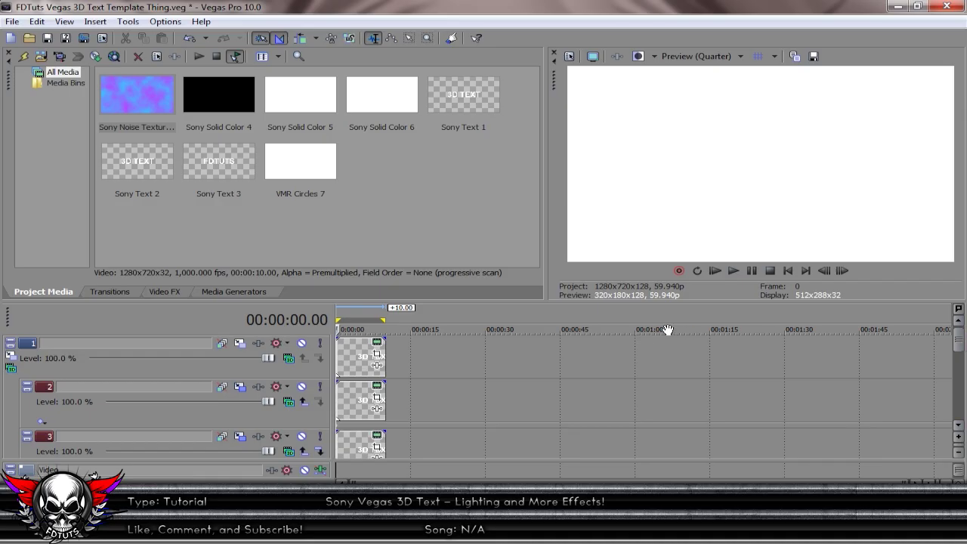
left_click_drag(962, 333, 962, 395)
left_click(303, 344)
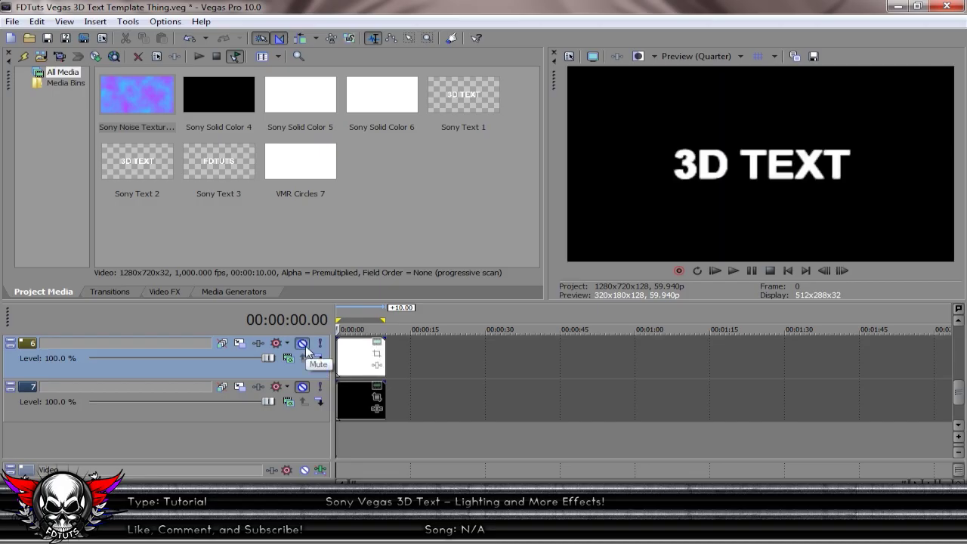
left_click(302, 344)
left_click_drag(960, 393, 965, 340)
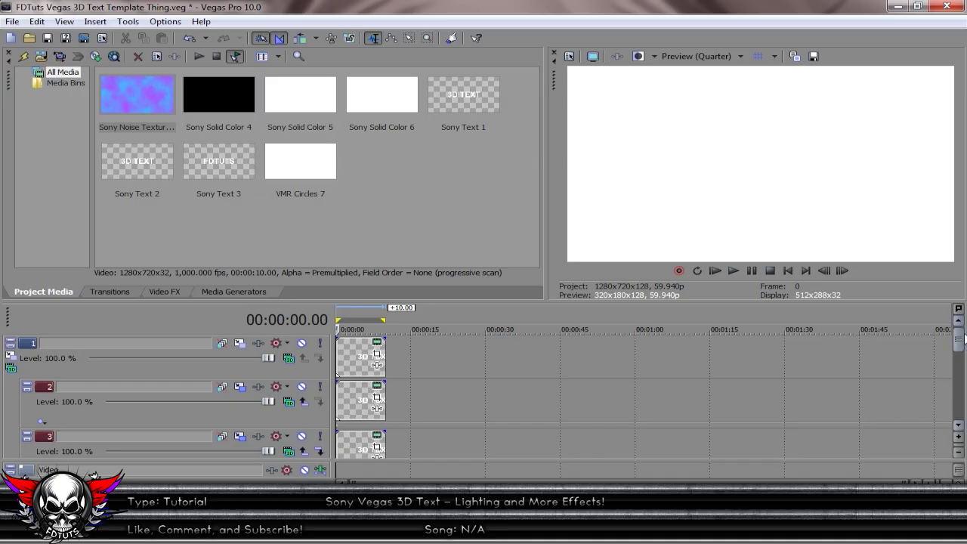
left_click(173, 290)
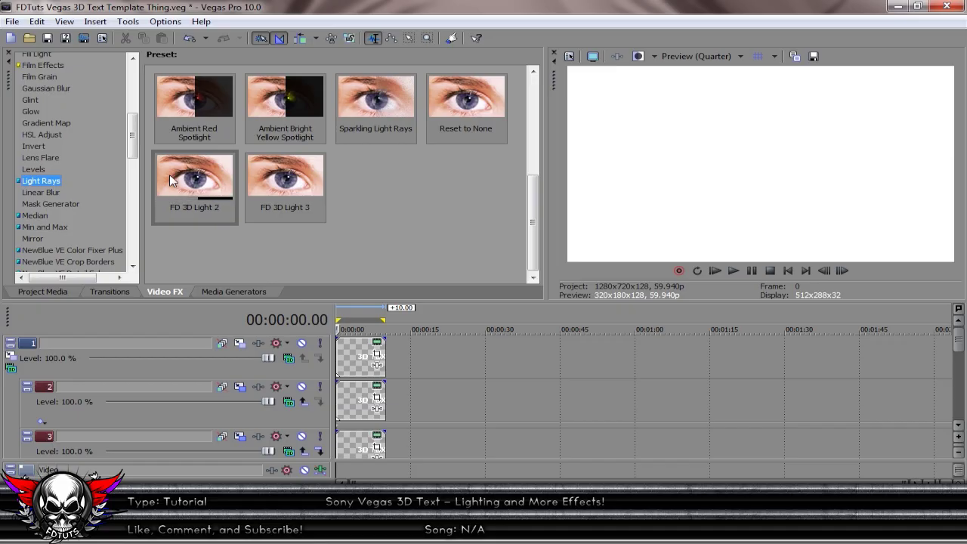
Drag the Light Rays FD 3D Light 2 preset onto the track 2 text event.
left_click_drag(170, 175, 353, 399)
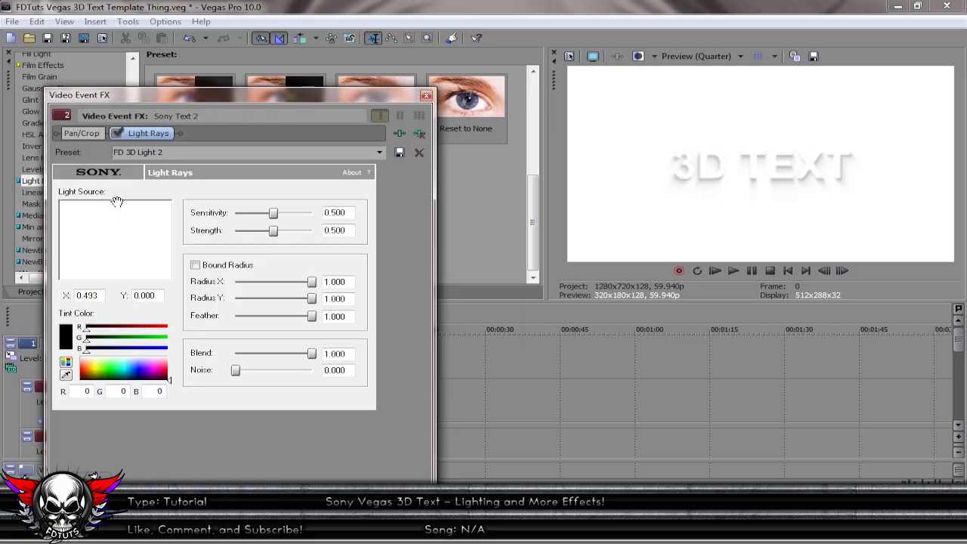
Try the FD 3D Light 3 preset on track 2's text, then revert to FD 3D Light 2.
left_click(380, 152)
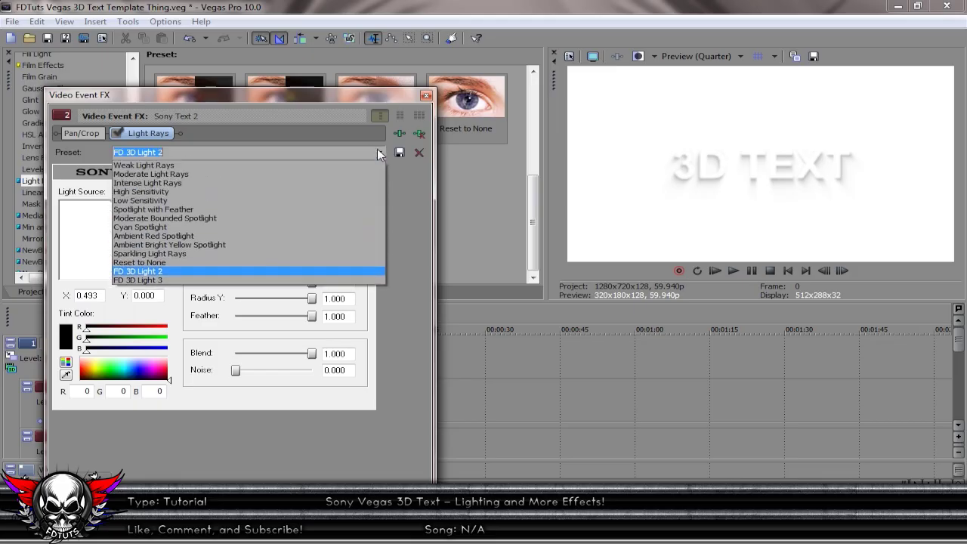
left_click(288, 279)
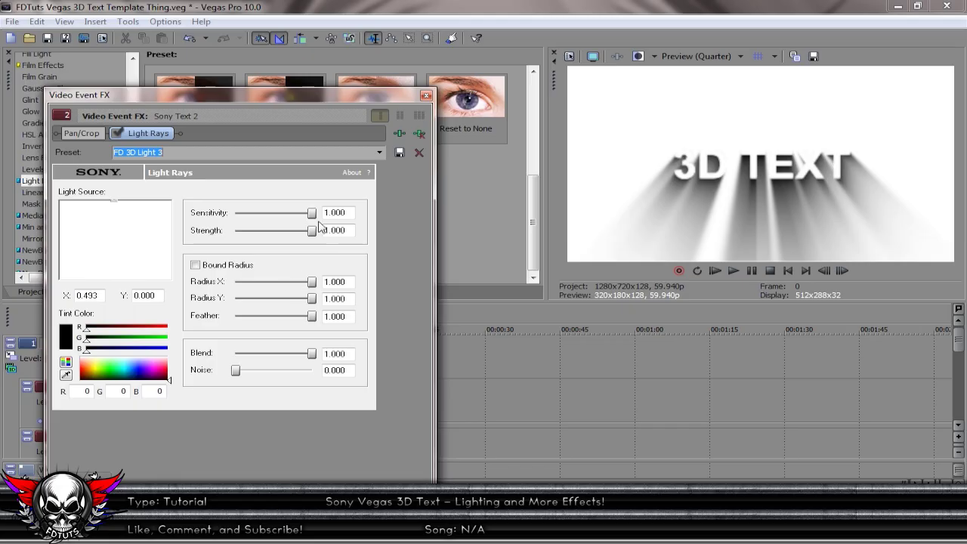
left_click(380, 152)
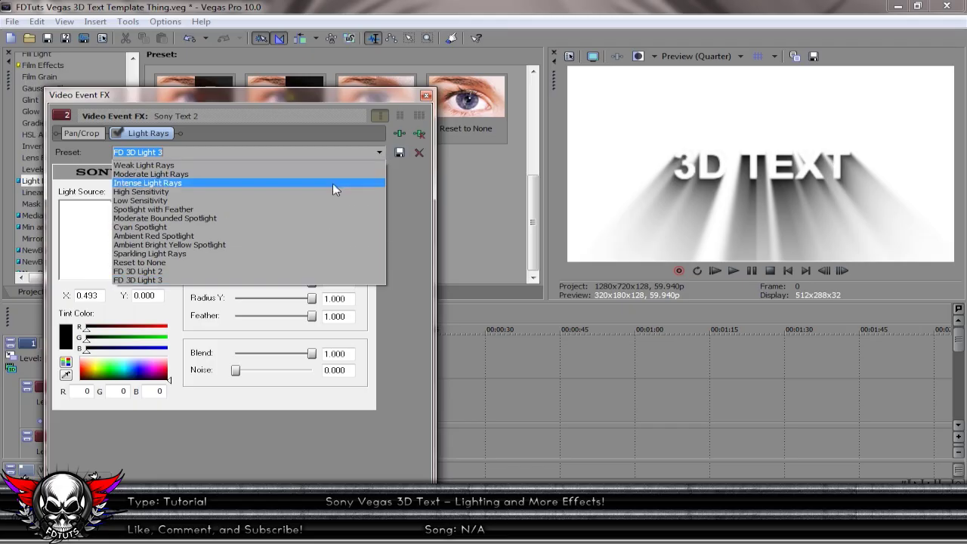
left_click(240, 269)
left_click(426, 96)
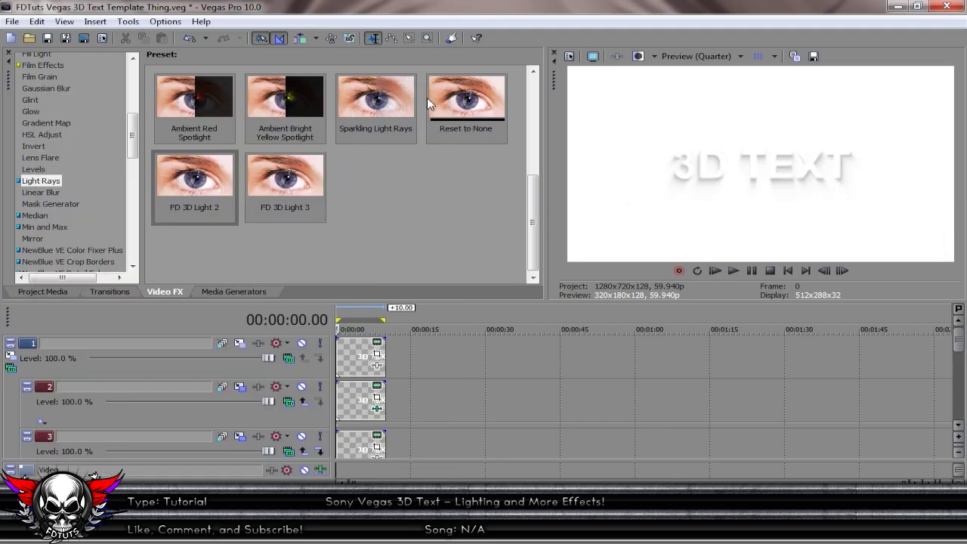
Apply FD 3D Light 2 light rays to the track 1 and track 3 text events.
left_click_drag(187, 172, 359, 361)
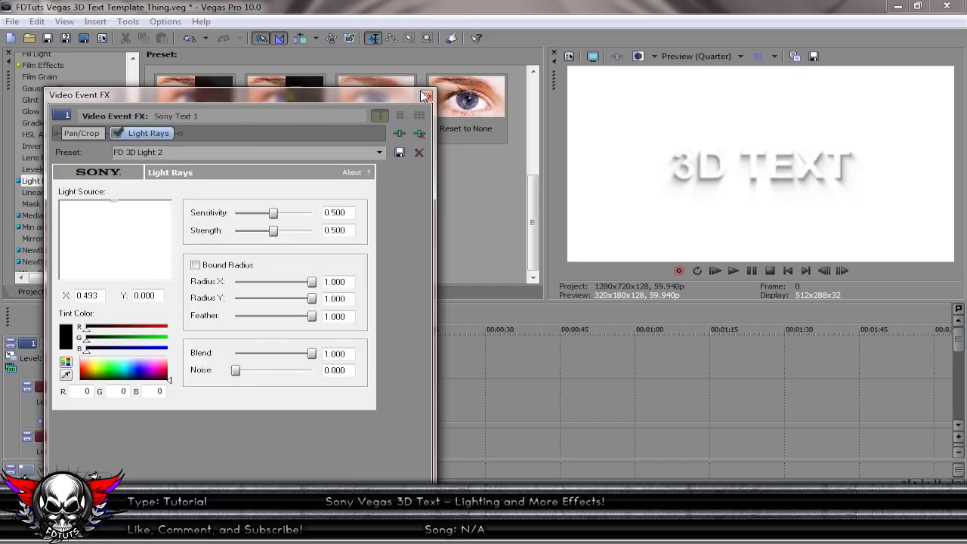
left_click(369, 90)
left_click_drag(202, 198, 363, 452)
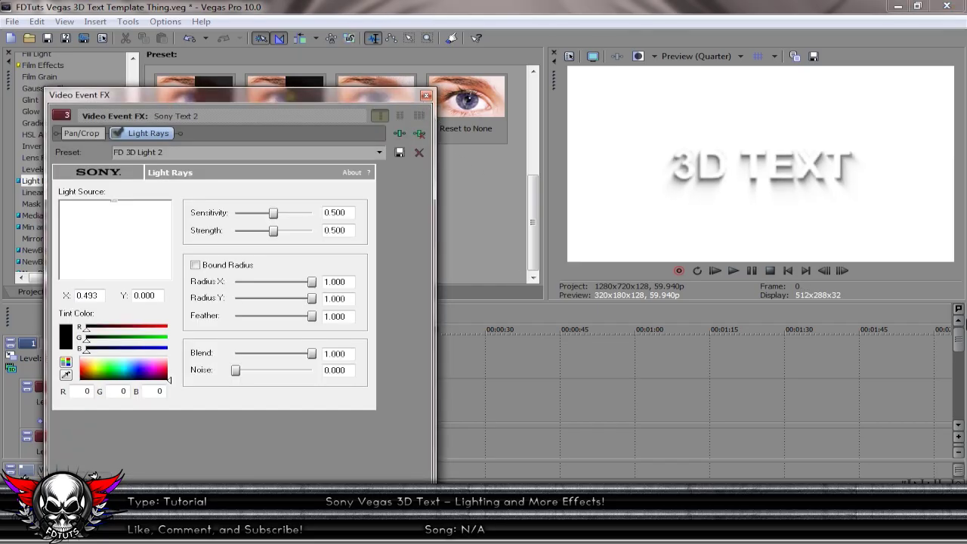
Apply FD 3D Light 2 light rays to the track 4 and track 5 text events.
left_click(426, 95)
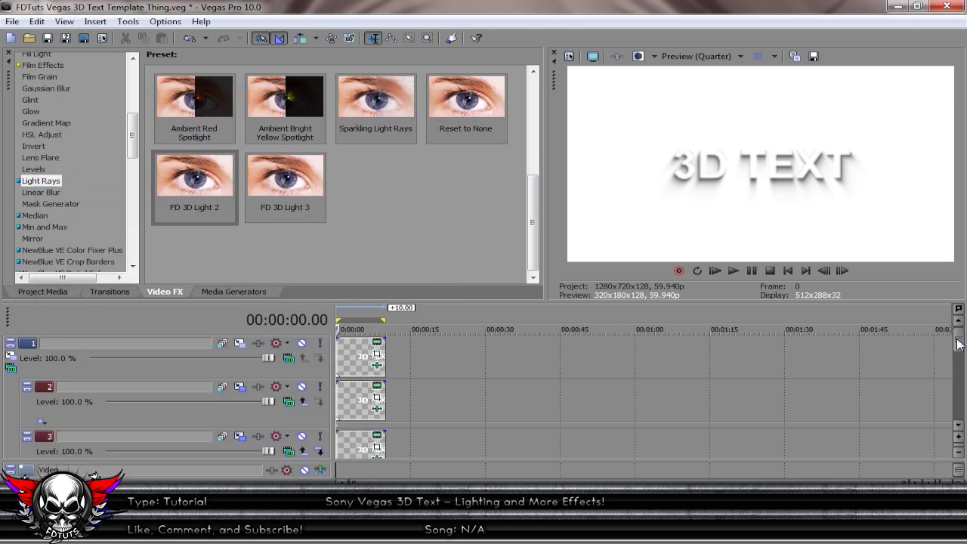
left_click_drag(958, 343, 958, 376)
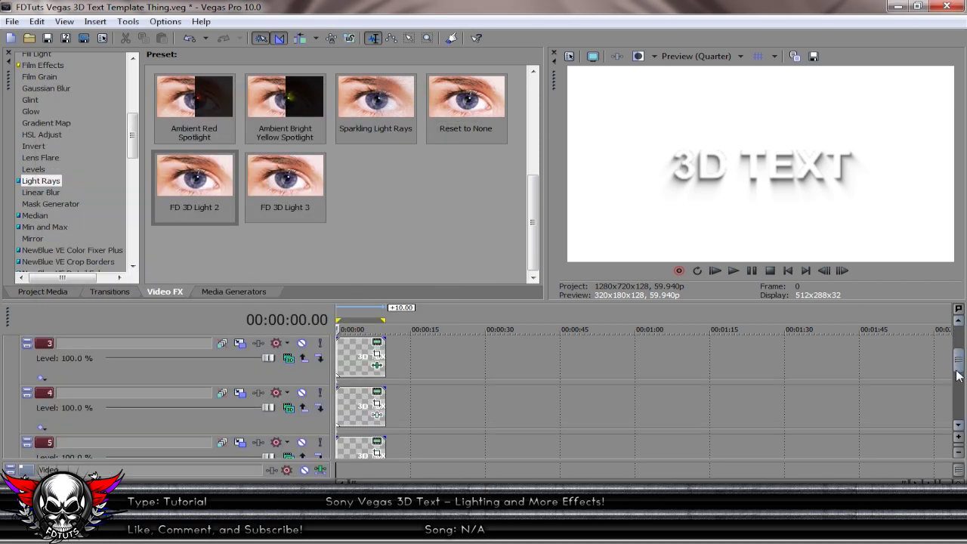
left_click_drag(195, 182, 359, 406)
left_click(425, 96)
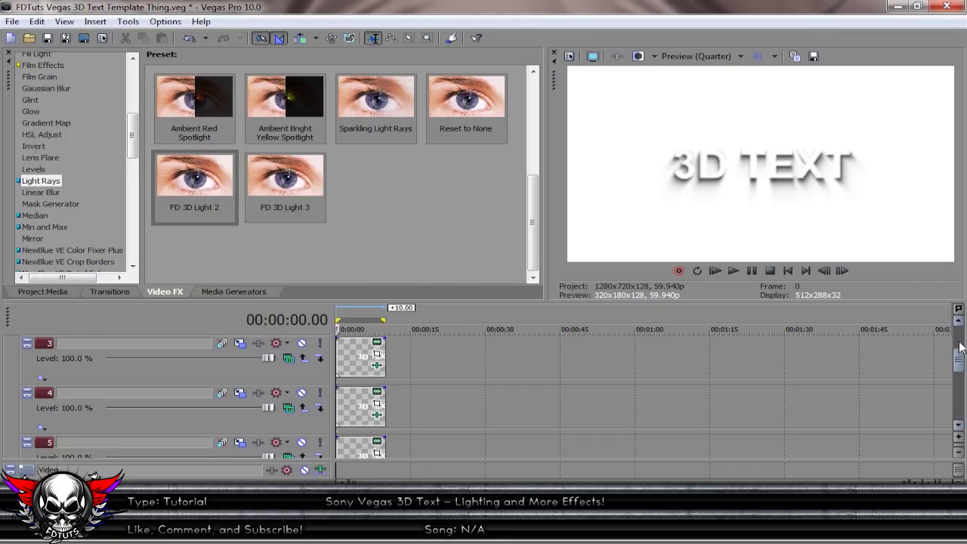
left_click_drag(960, 346, 960, 356)
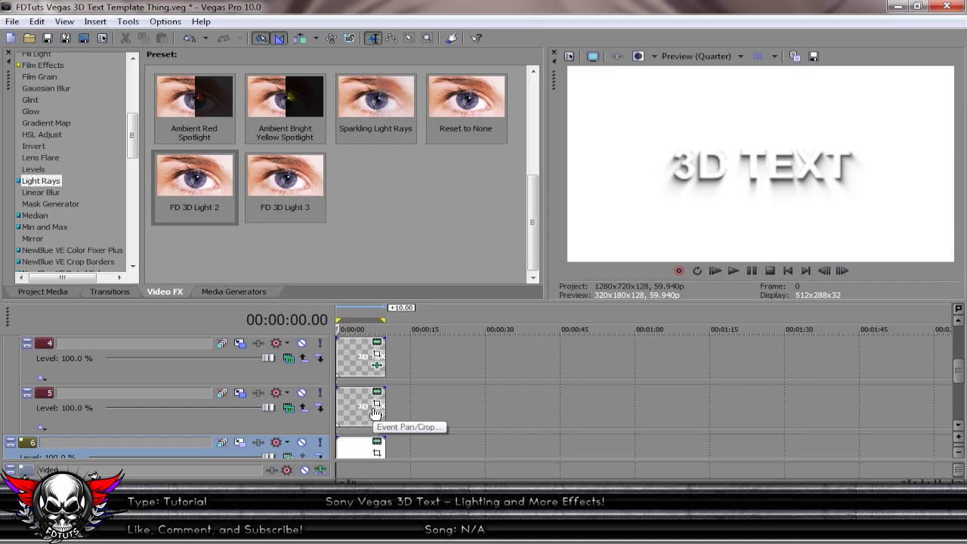
left_click_drag(164, 197, 361, 409)
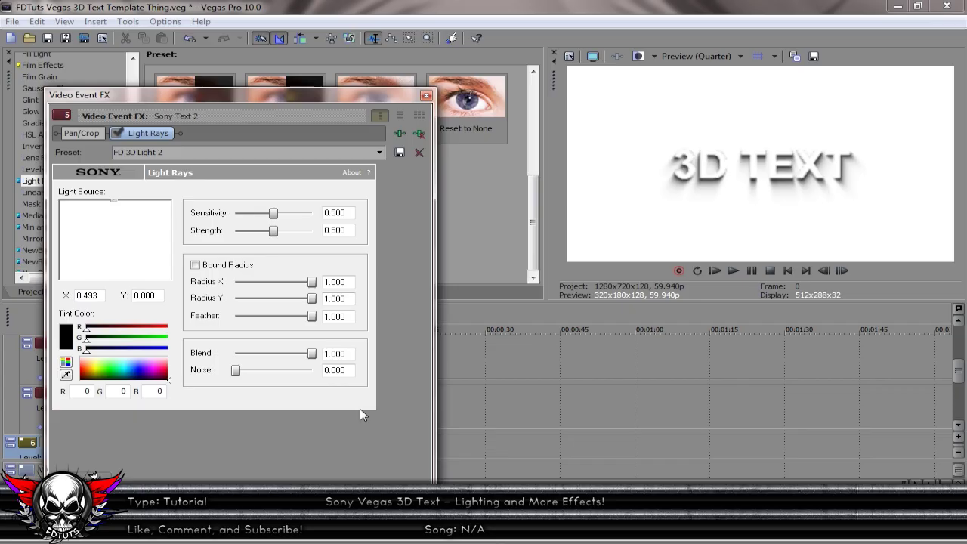
left_click(425, 94)
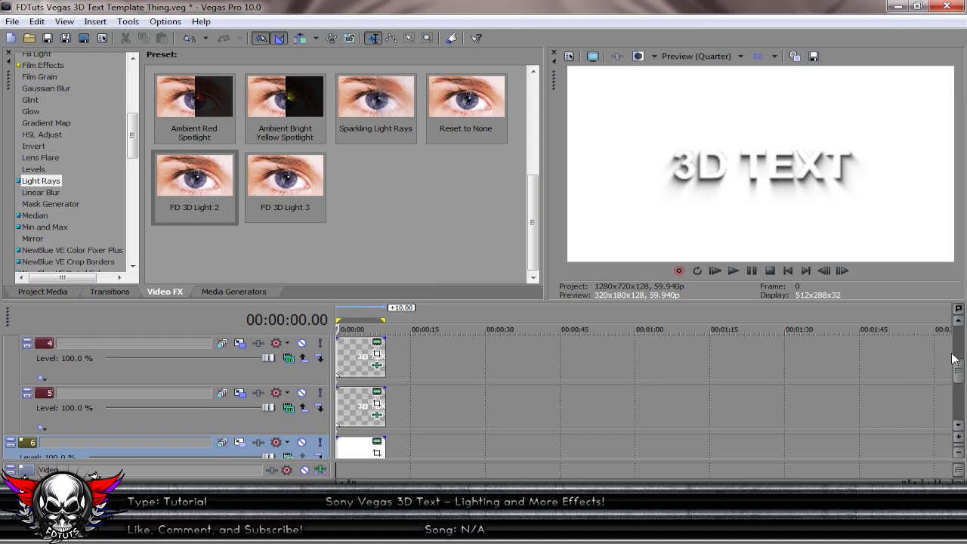
Show the Bump Map presets, including FD 3D Text, in the Video FX list.
left_click_drag(958, 370, 963, 341)
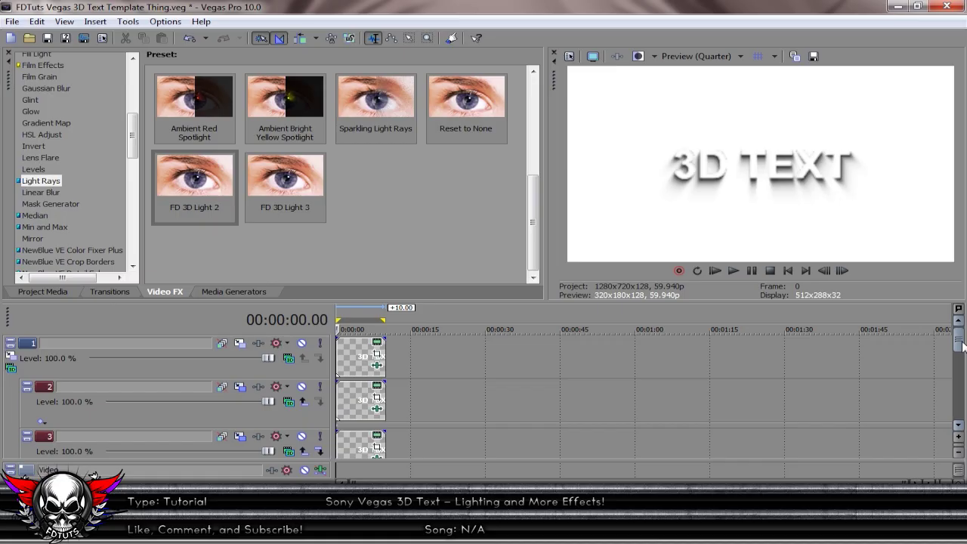
left_click_drag(134, 129, 134, 69)
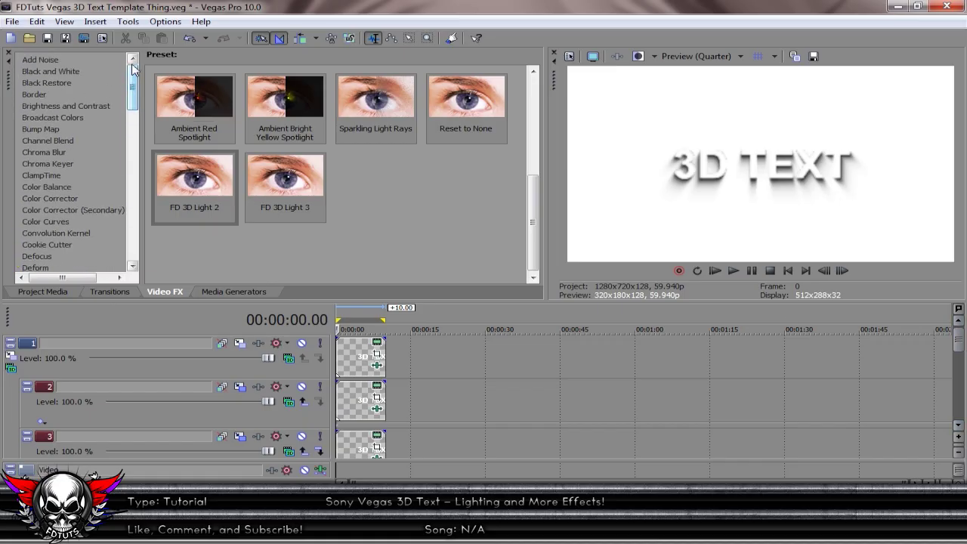
left_click(51, 129)
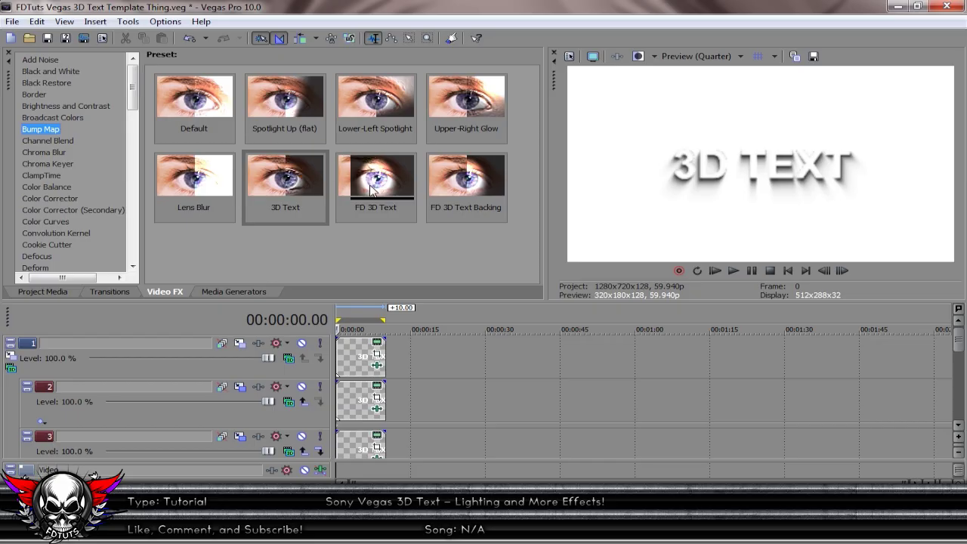
Apply the FD 3D Text Bump Map preset to track 1, briefly trying the 3D Text preset before reverting.
left_click_drag(376, 181, 246, 369)
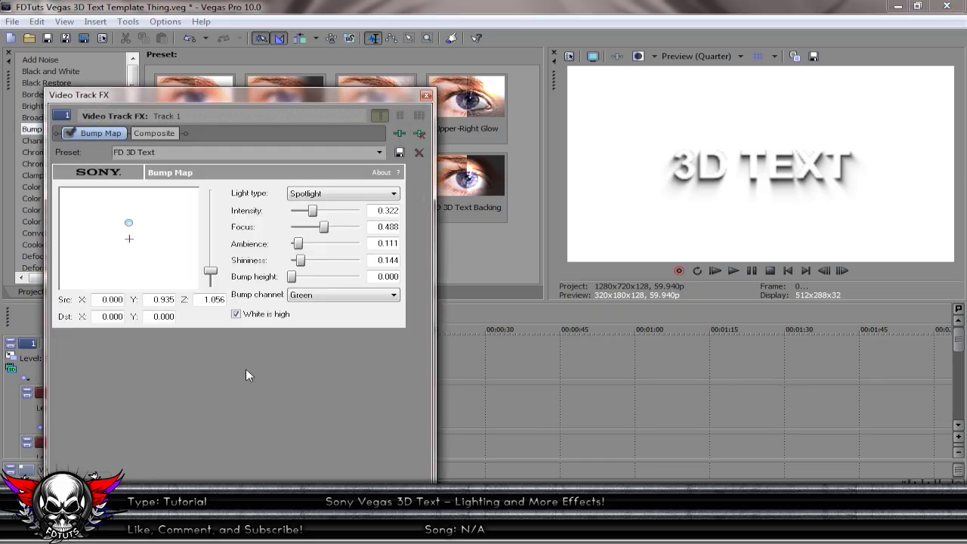
left_click(379, 153)
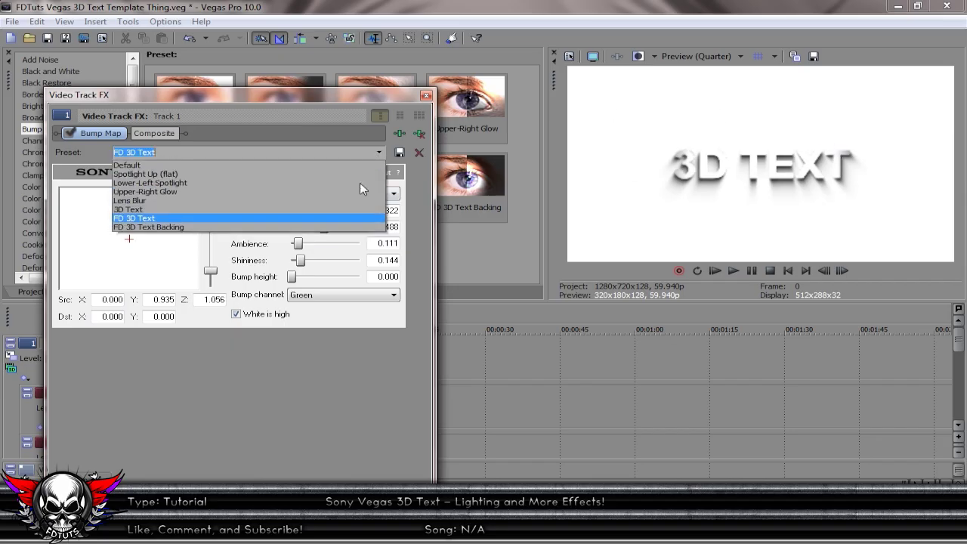
left_click(325, 209)
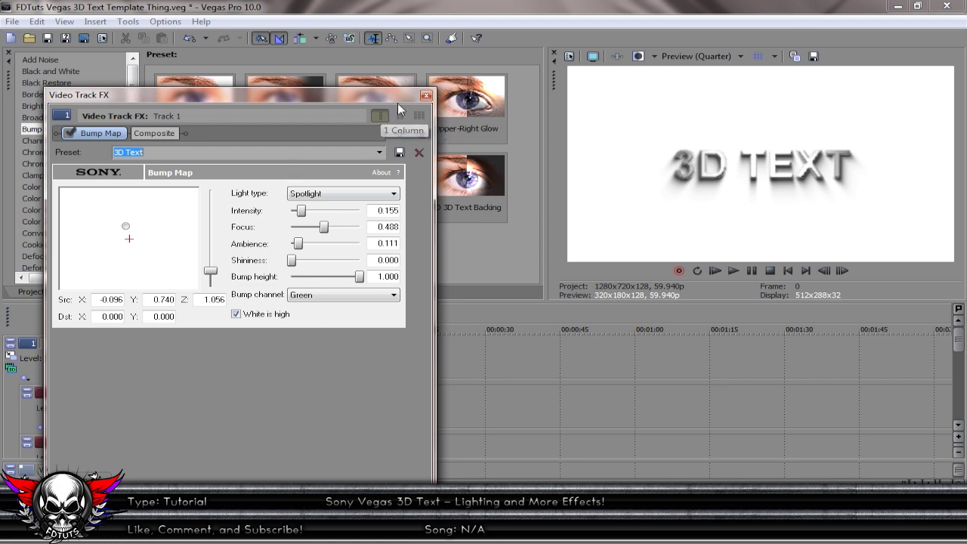
left_click(379, 153)
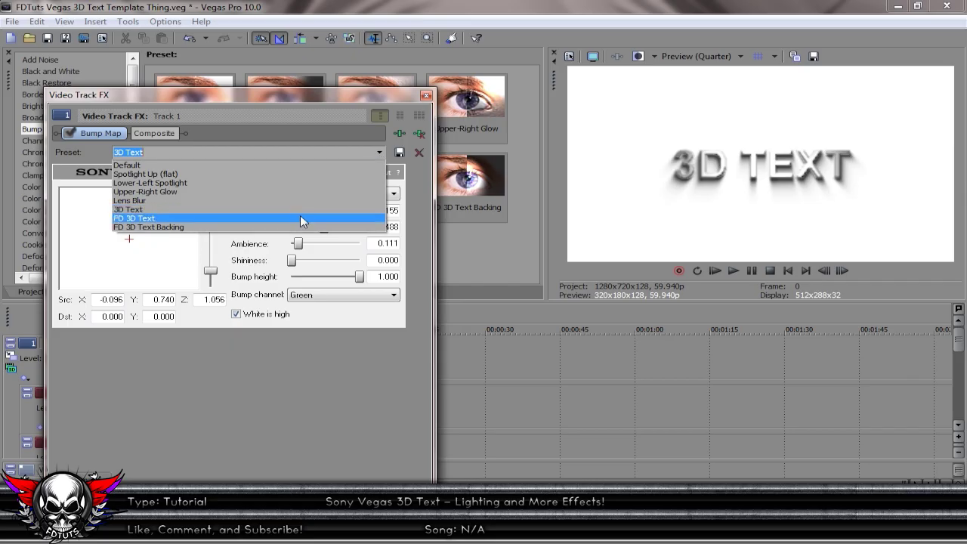
left_click(300, 217)
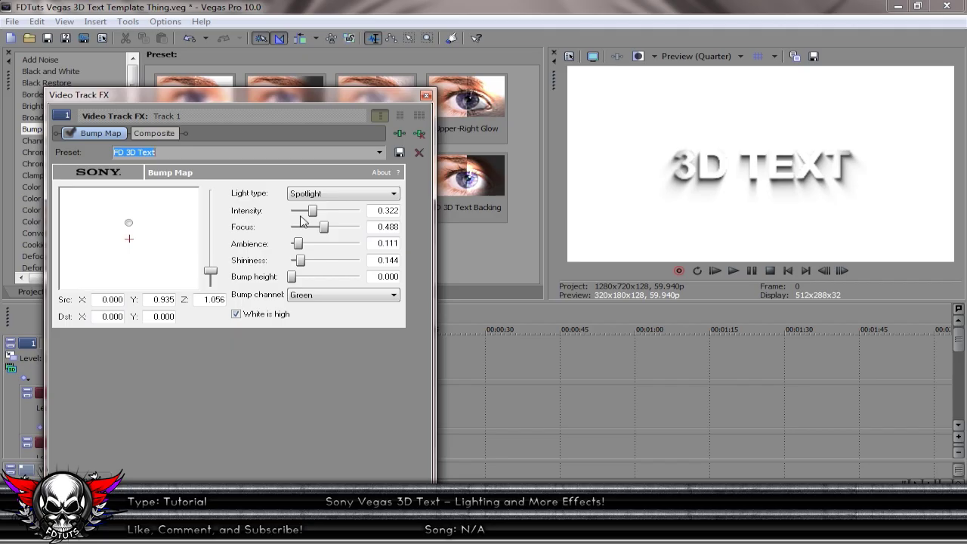
left_click(426, 97)
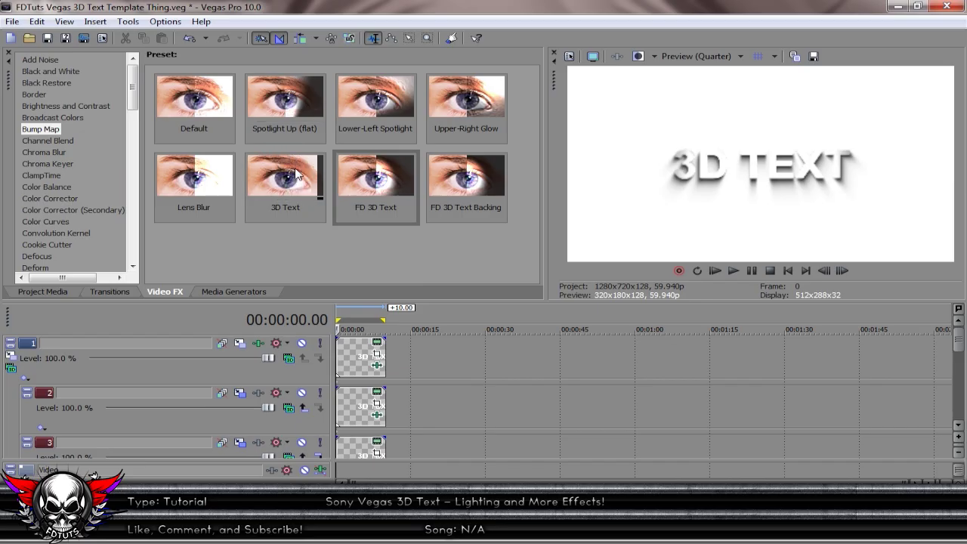
Add the Bump Map 3D Text preset to tracks 2, 3, 4 and 5, then open track 1's Parent Track Motion.
left_click_drag(295, 175, 253, 414)
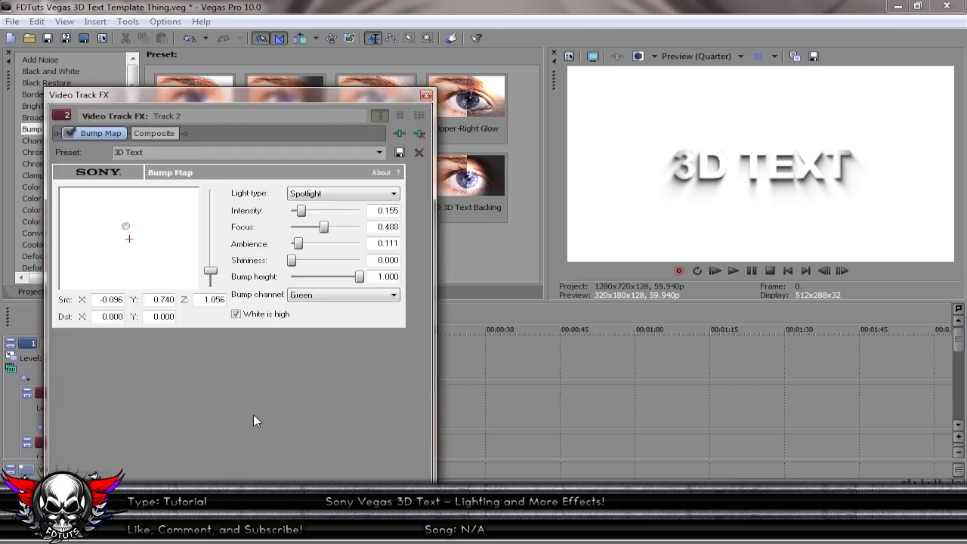
left_click(425, 96)
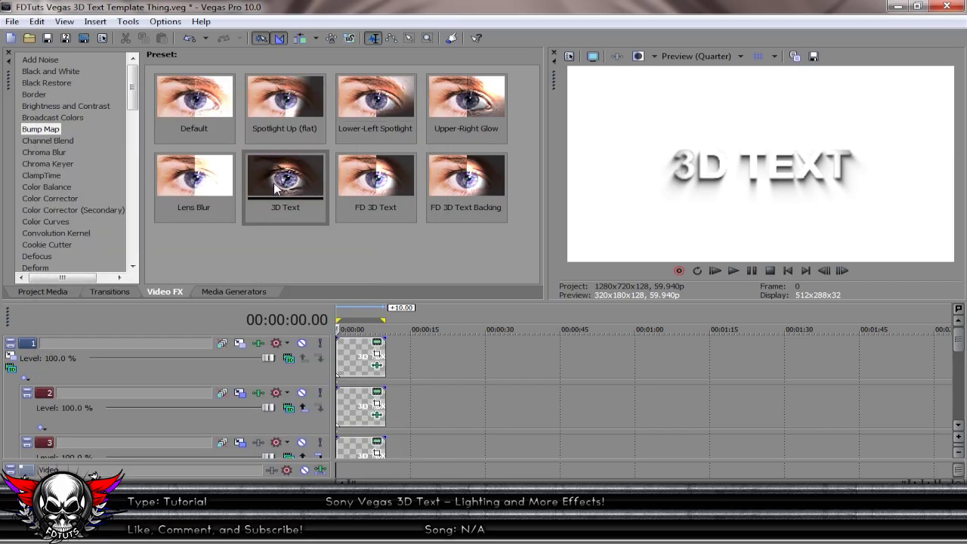
left_click_drag(306, 182, 259, 442)
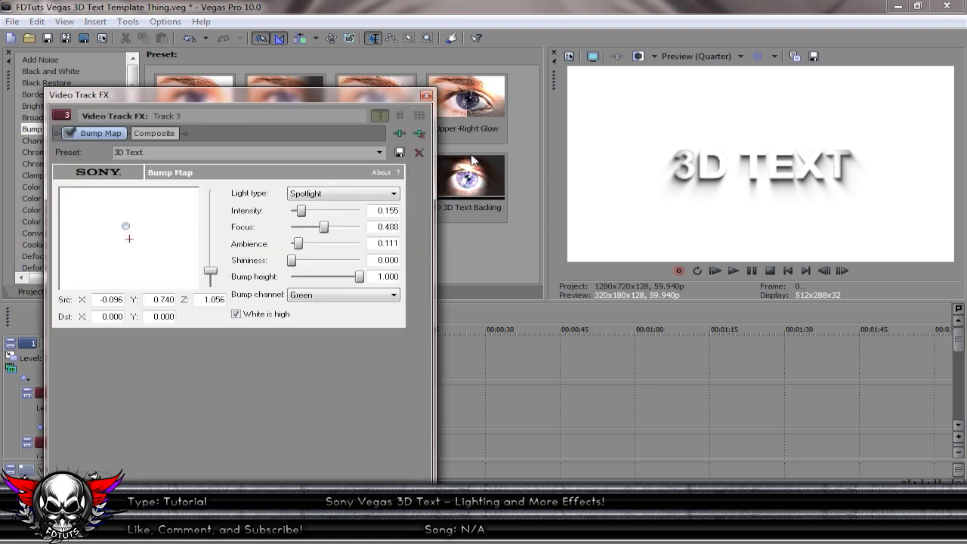
left_click(425, 96)
left_click_drag(958, 338, 960, 361)
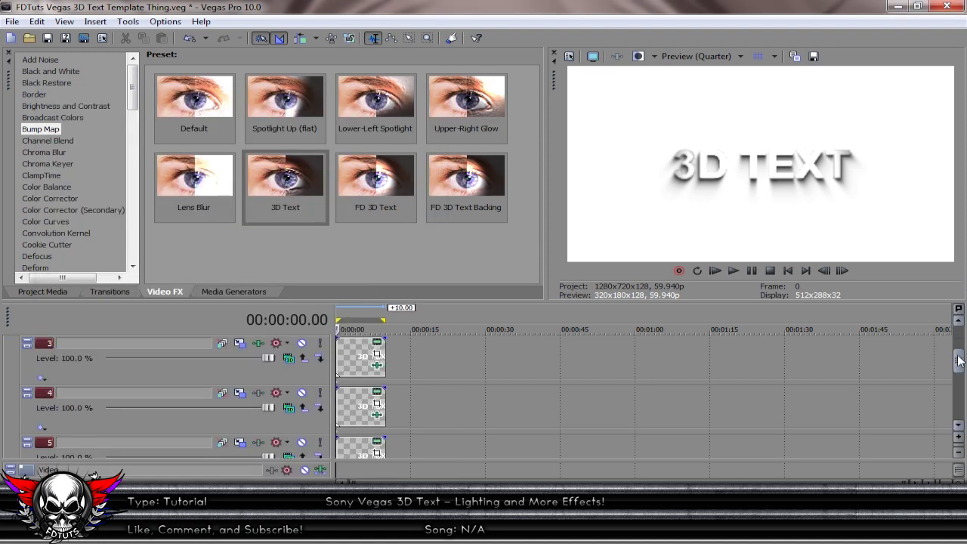
left_click_drag(270, 163, 257, 426)
left_click(426, 96)
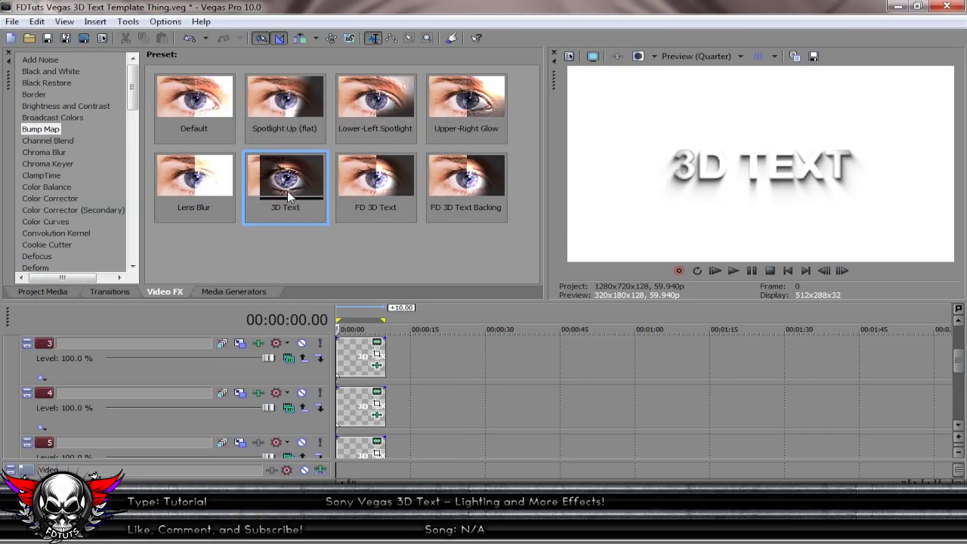
left_click_drag(278, 454, 262, 444)
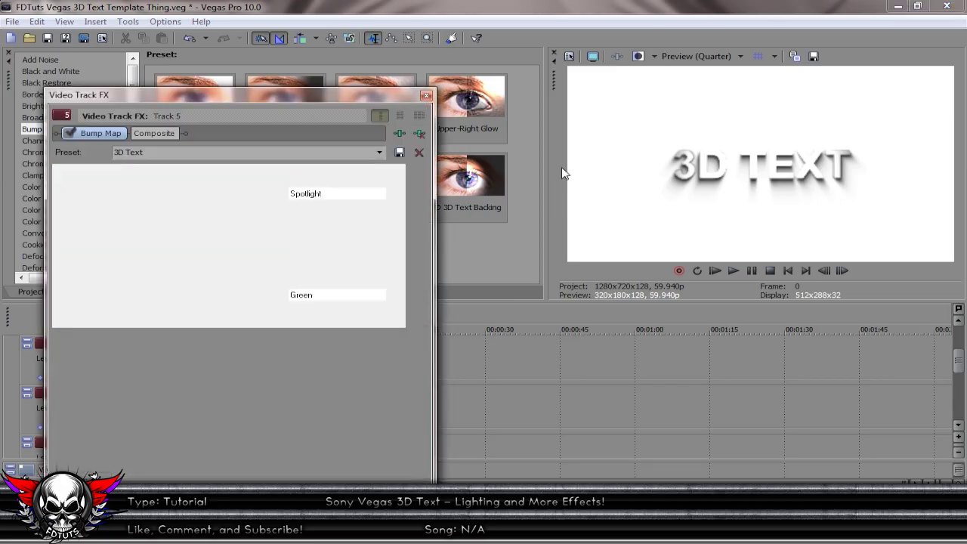
left_click(429, 98)
left_click_drag(955, 364, 956, 336)
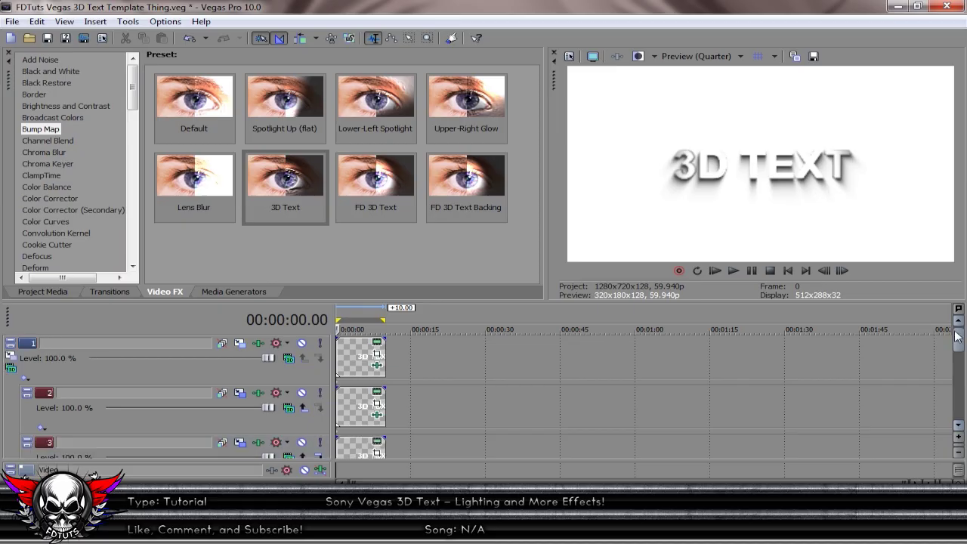
left_click(10, 353)
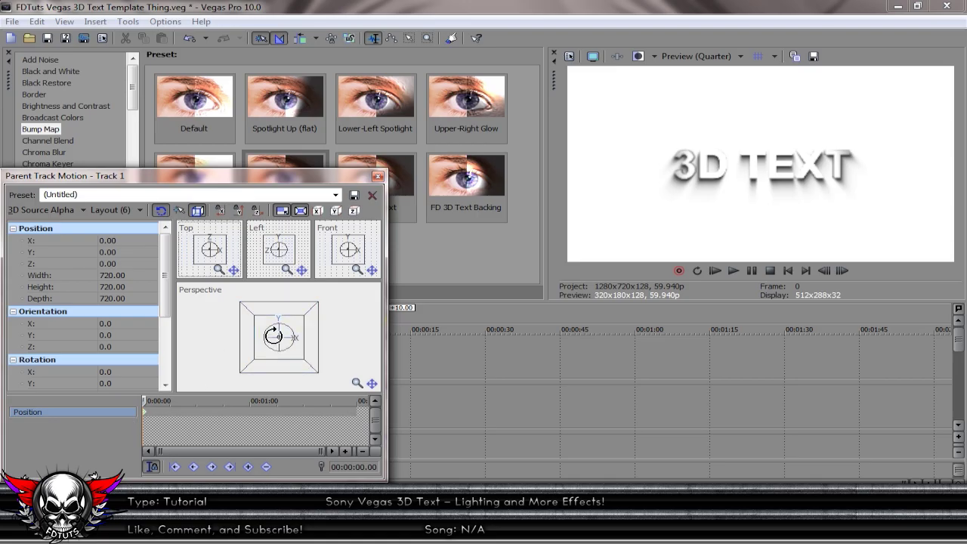
Rotate the parent text stack to Orientation Y 40.2 and set preview quality to Half.
left_click_drag(274, 337, 281, 333)
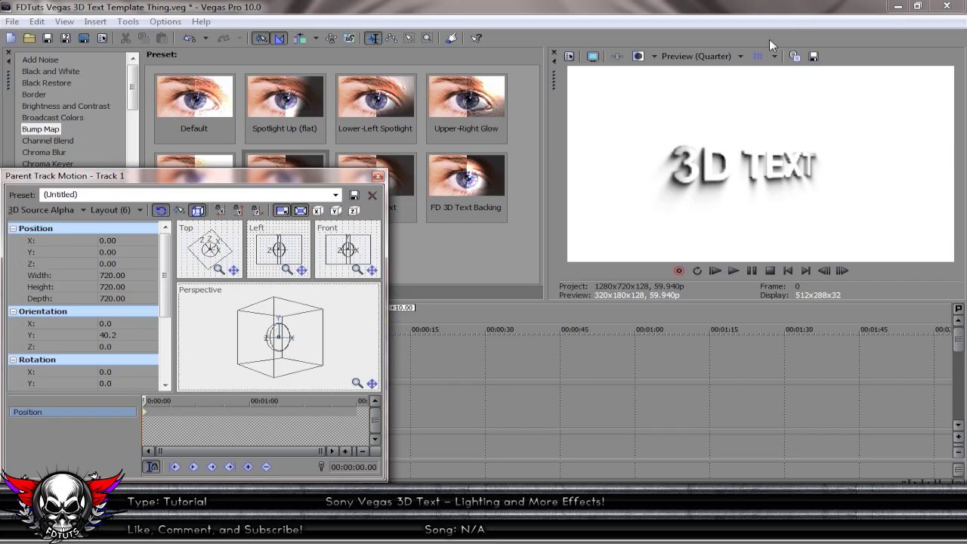
left_click(727, 57)
mouse_move(730, 91)
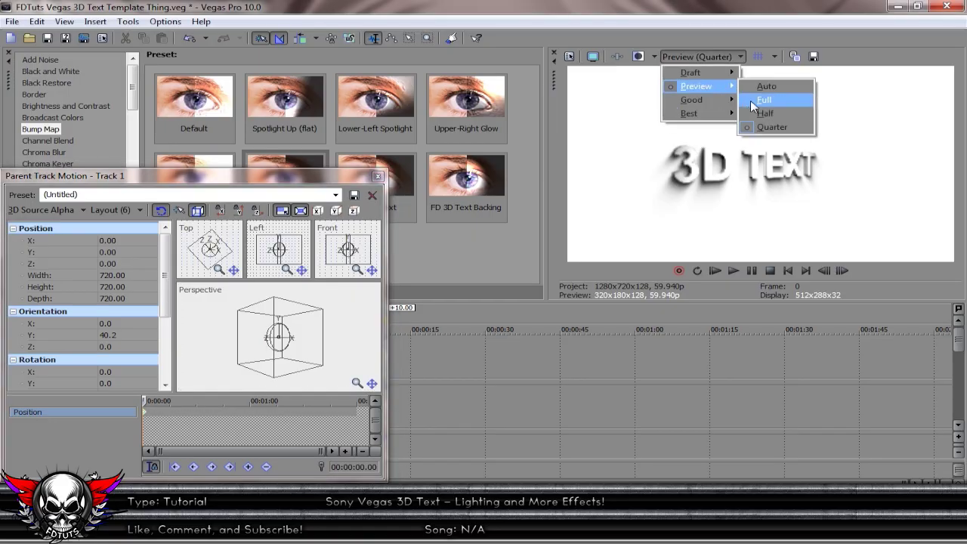
left_click(752, 114)
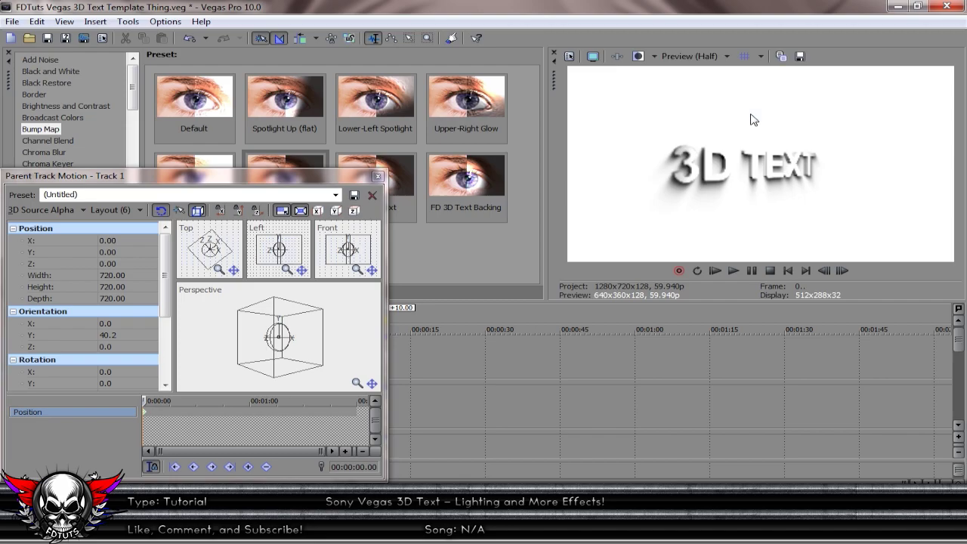
left_click(378, 177)
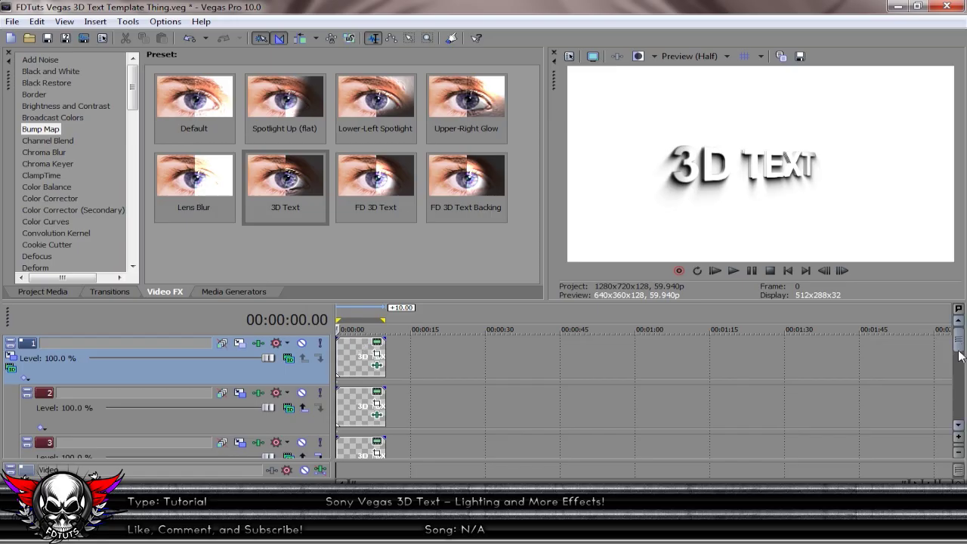
left_click_drag(955, 363, 961, 408)
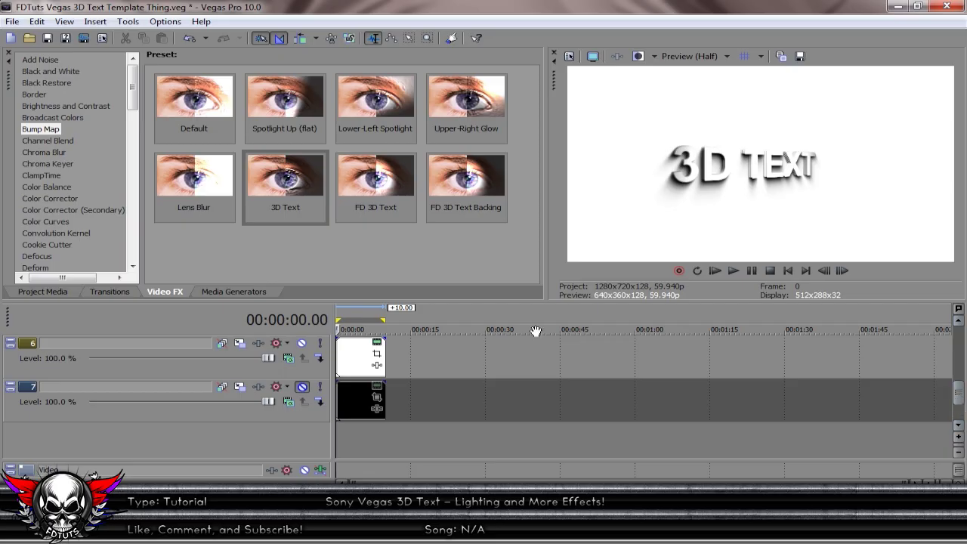
left_click(302, 343)
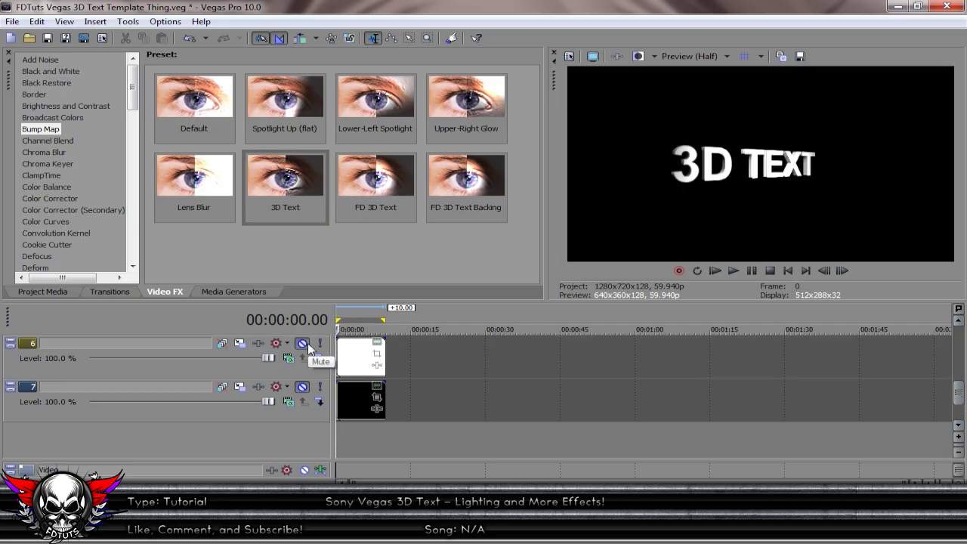
left_click(306, 343)
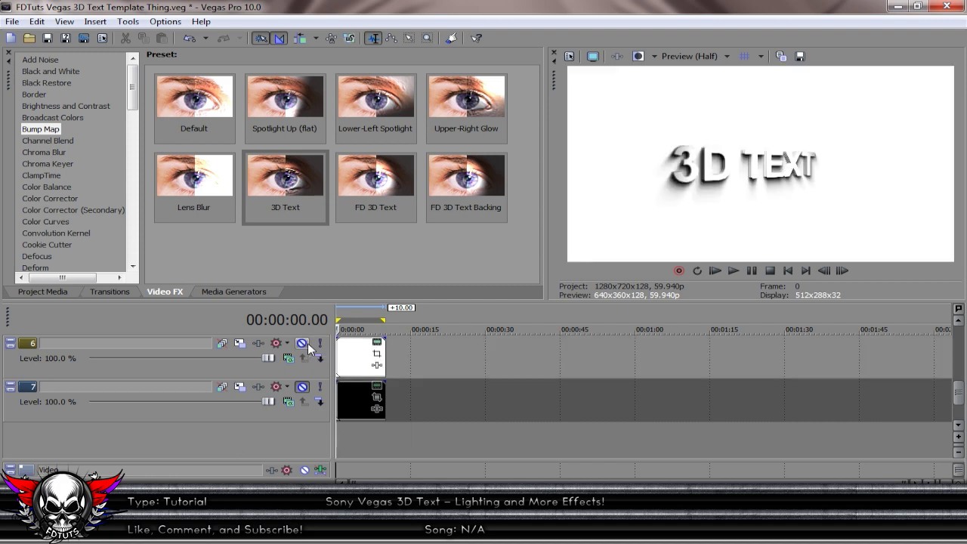
left_click_drag(960, 398, 964, 387)
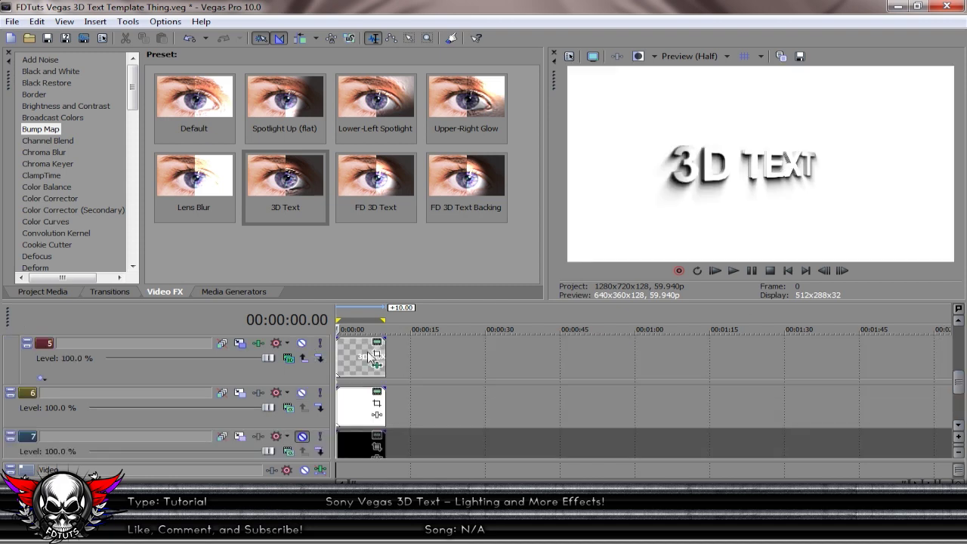
left_click(955, 354)
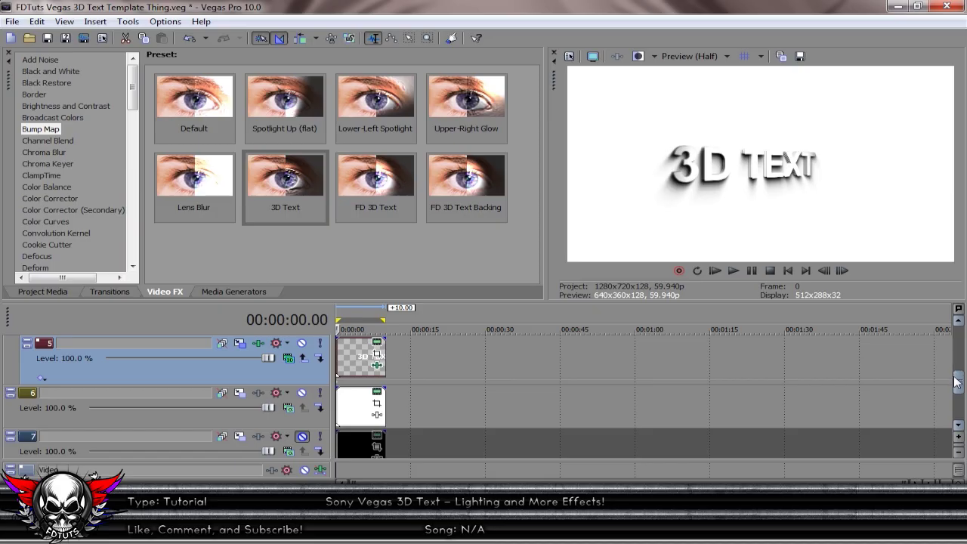
left_click_drag(958, 383, 958, 337)
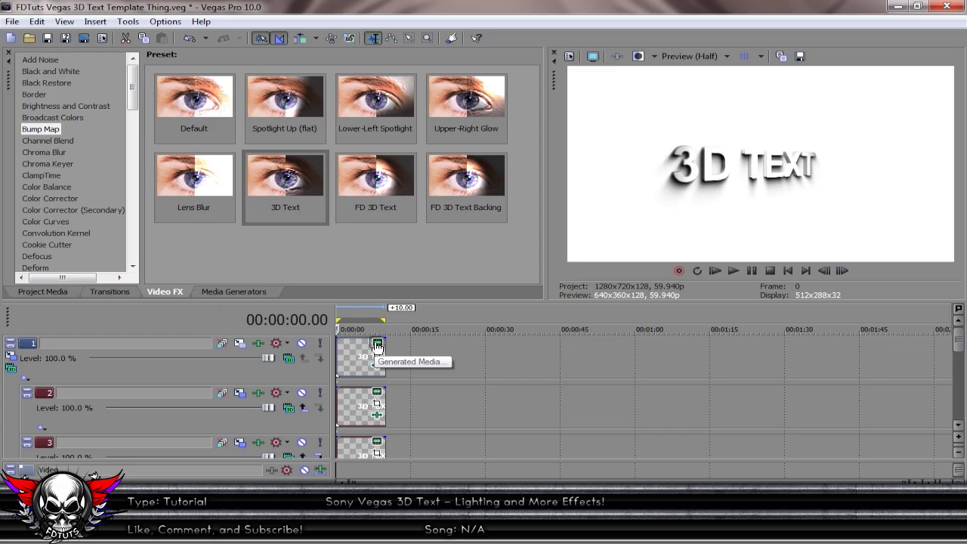
Replace '3D TEXT' with 'FDTUTS' in track 1's text event.
left_click(378, 346)
left_click_drag(404, 281, 50, 301)
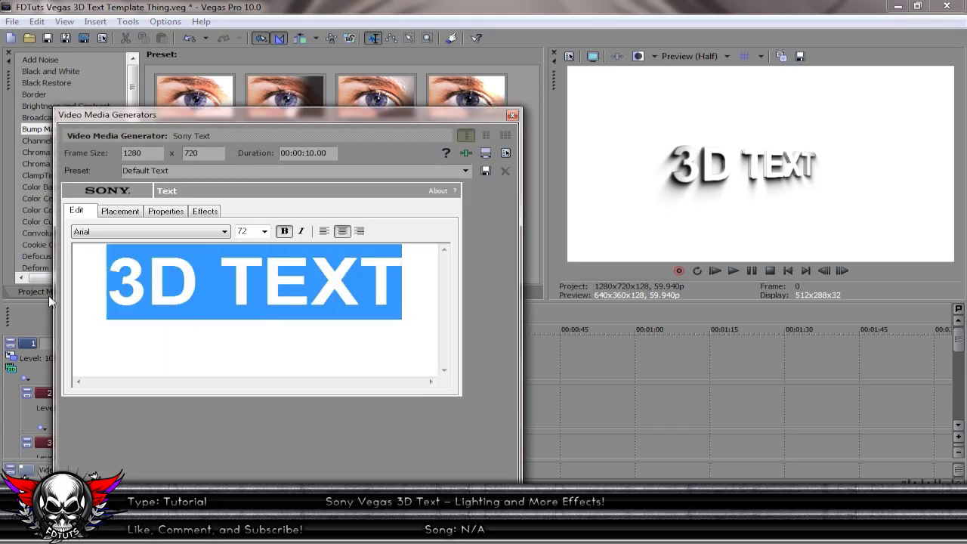
type("FDTUTS")
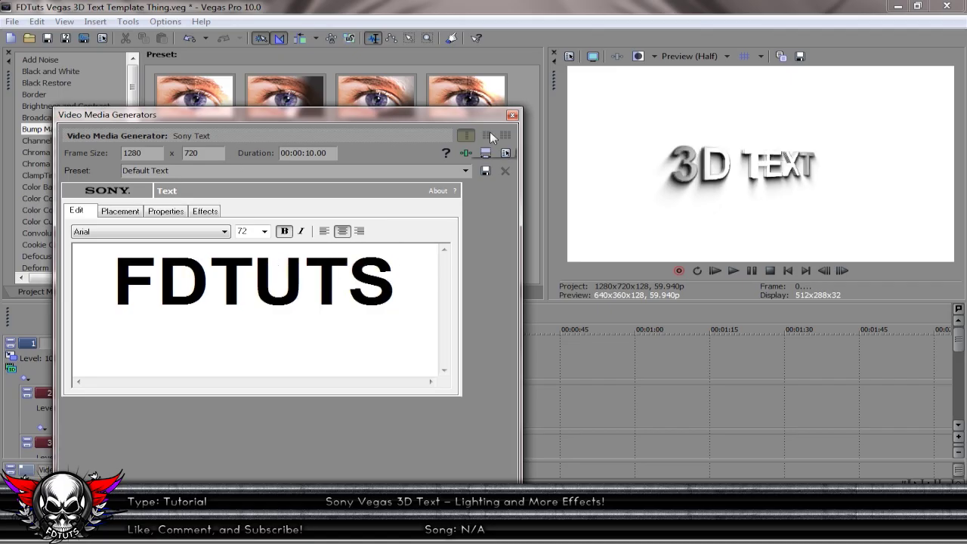
left_click(513, 114)
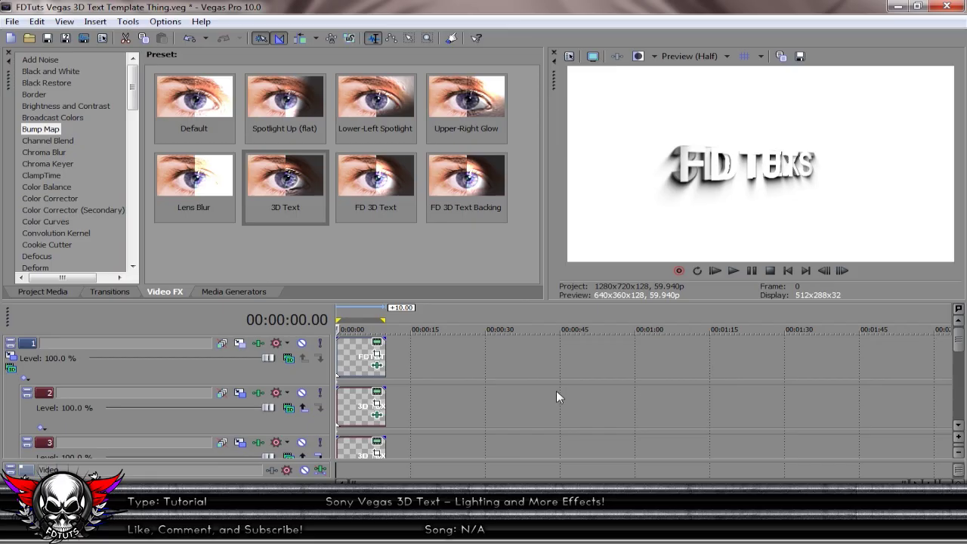
Change track 5's text event to read 'FDTUTS' as well.
left_click(369, 369)
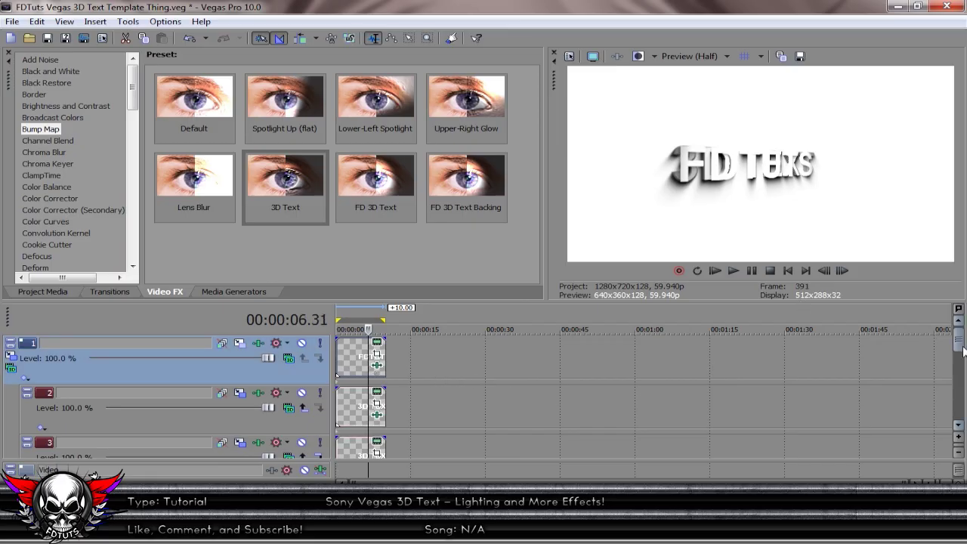
left_click_drag(963, 349, 962, 393)
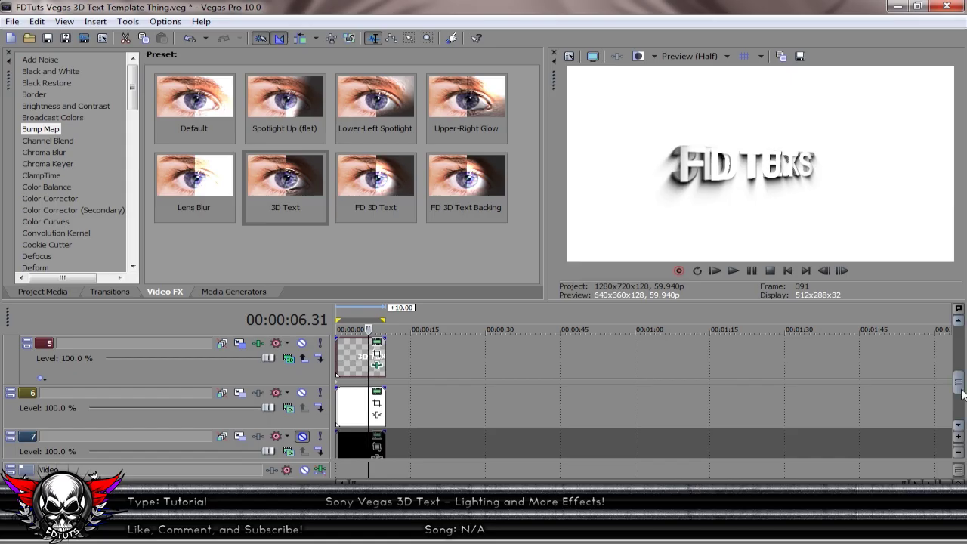
left_click_drag(964, 393, 960, 325)
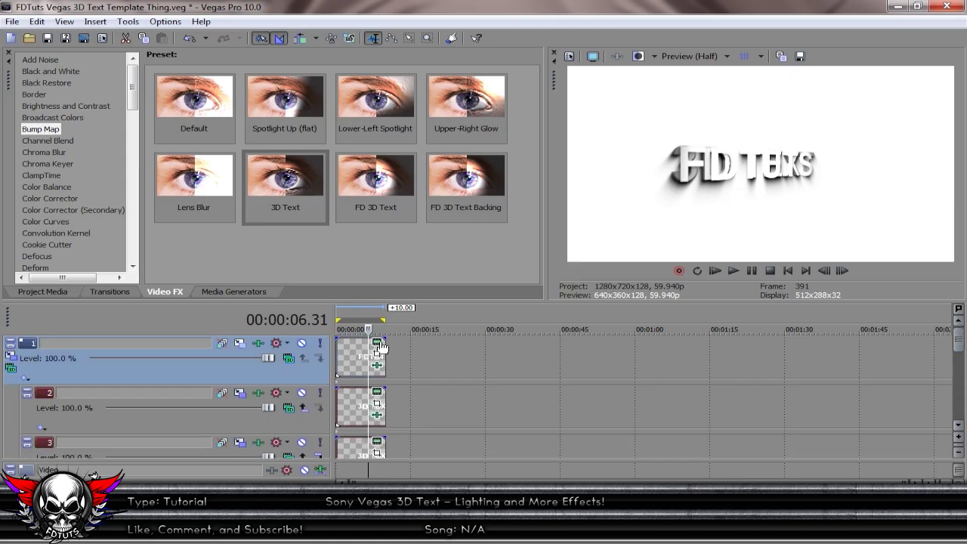
left_click(344, 412)
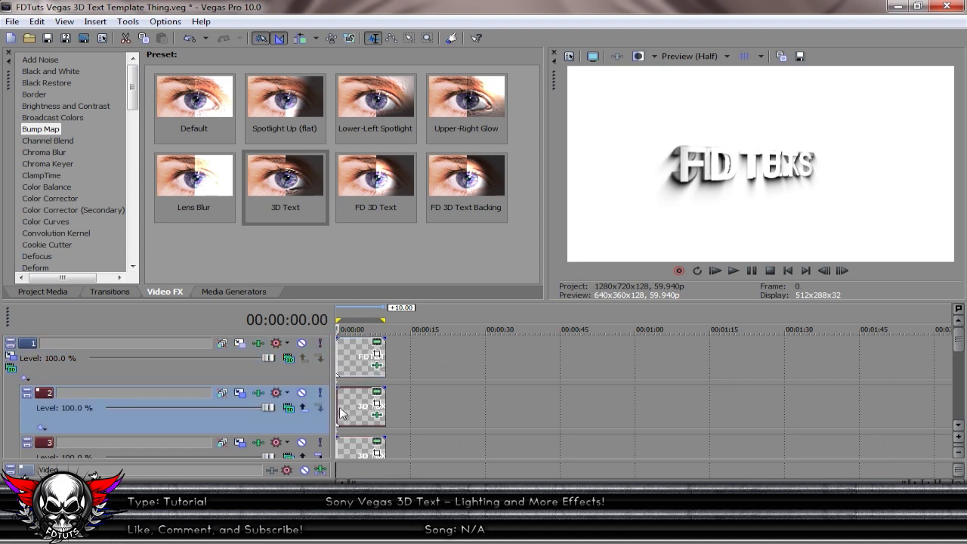
left_click_drag(961, 347, 965, 381)
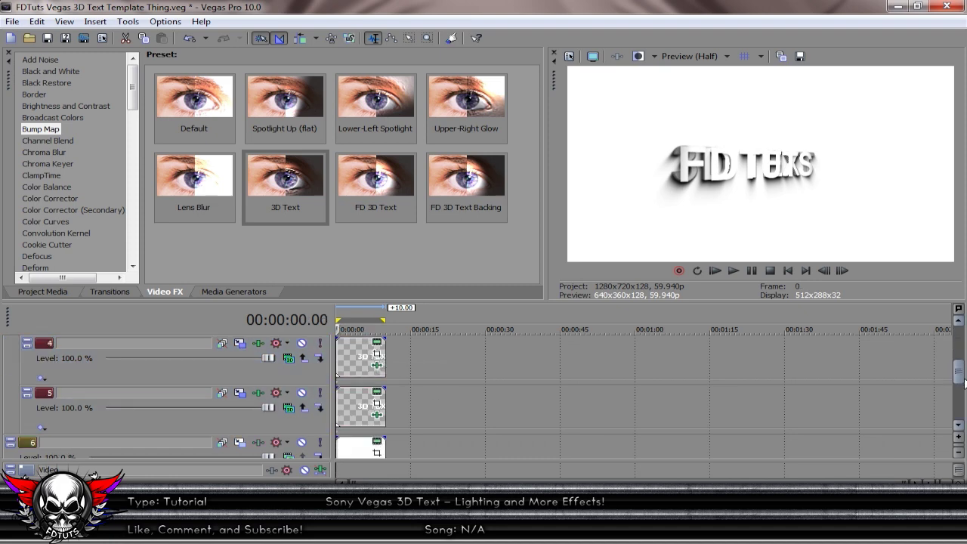
left_click(377, 394)
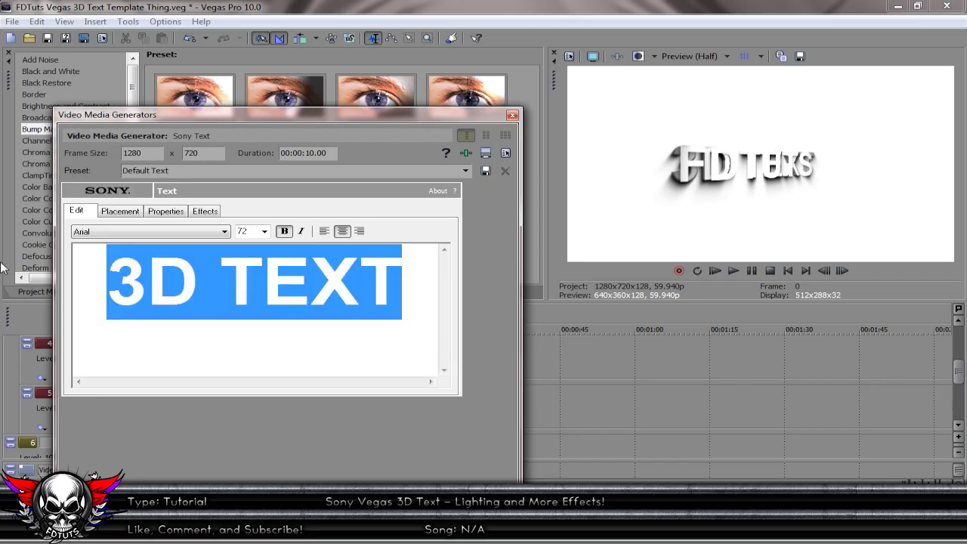
type("FDTUTS")
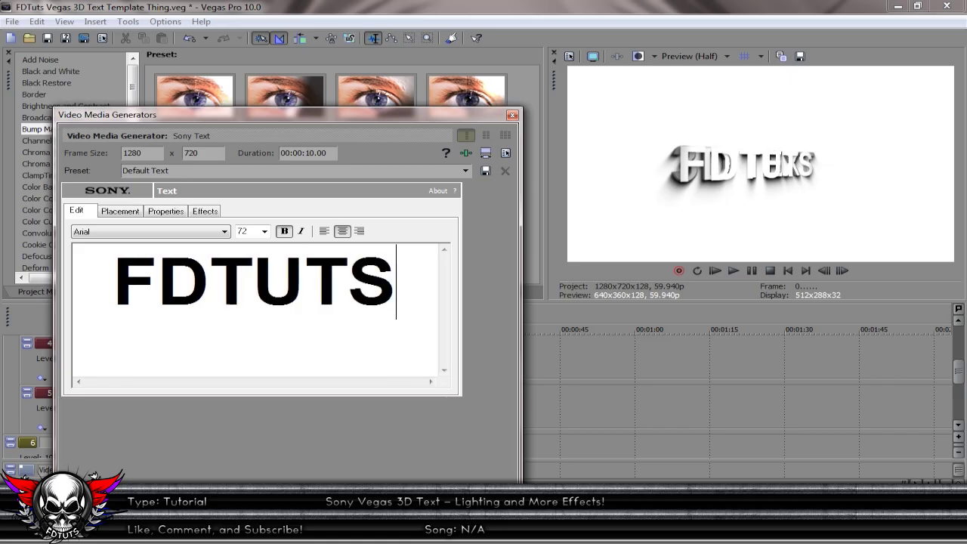
left_click(510, 116)
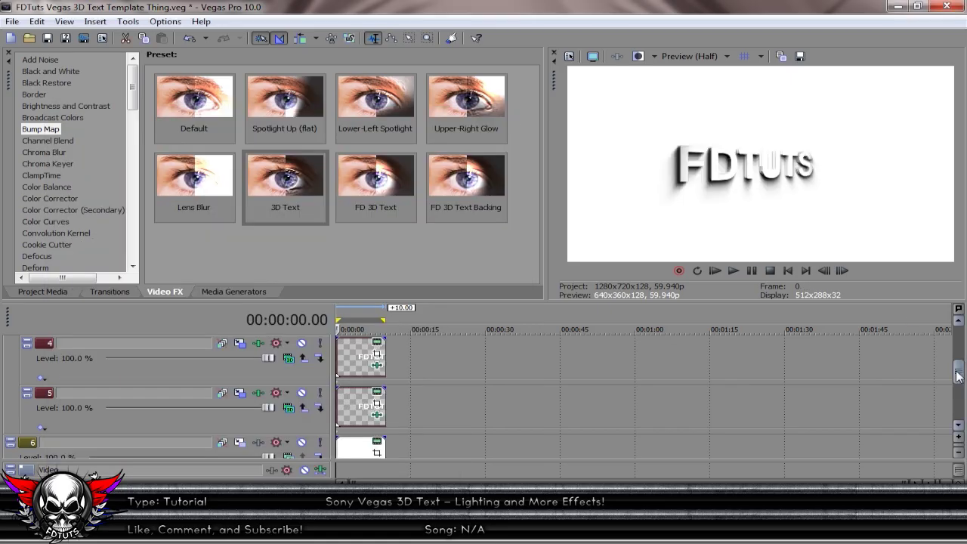
scroll(959, 369, "up", 1)
left_click_drag(960, 369, 961, 328)
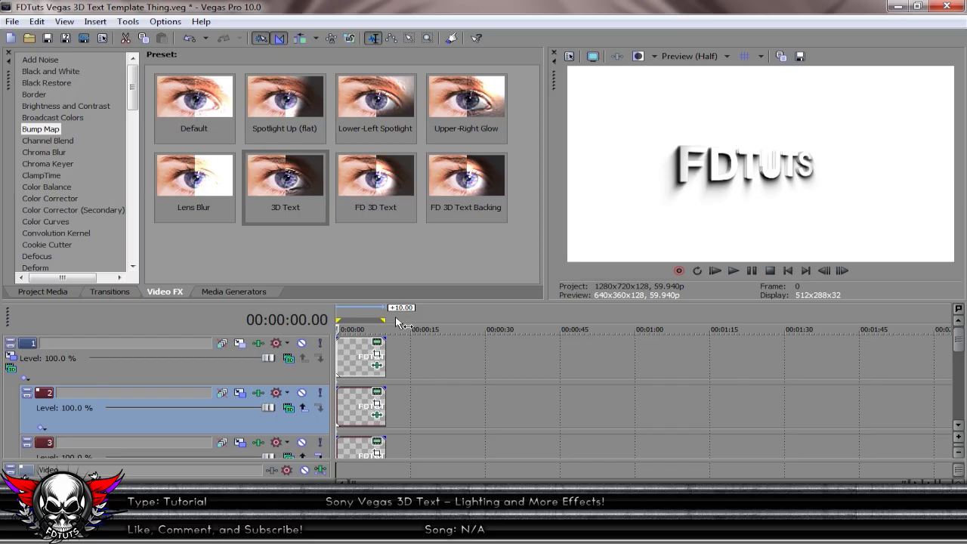
mouse_move(139, 533)
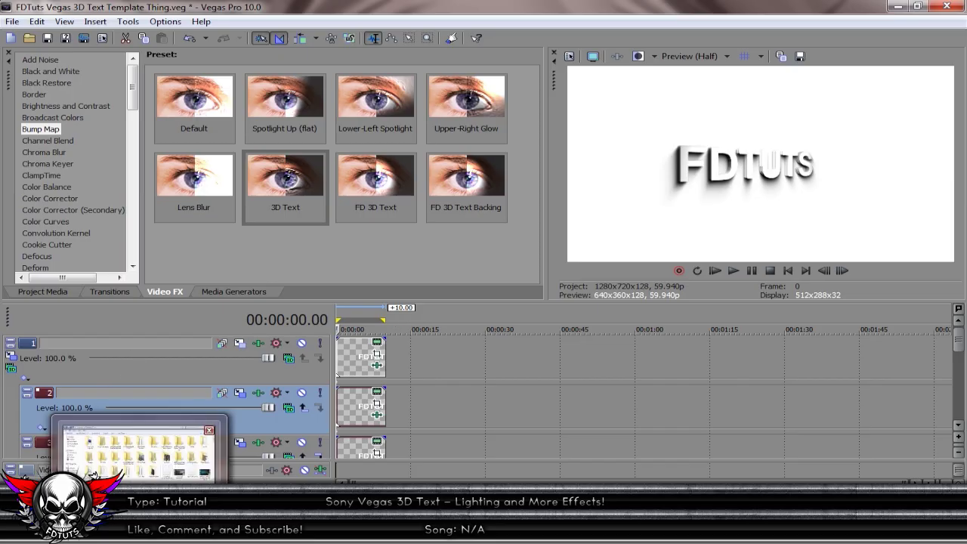